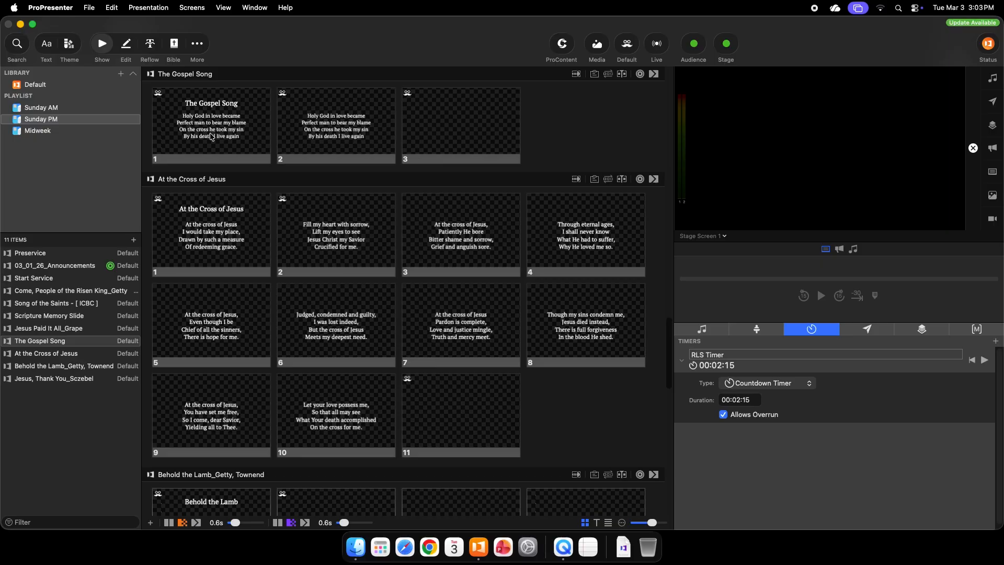
Step: Show the title slide and second slide of The Gospel Song on the live output
left_click(200, 127)
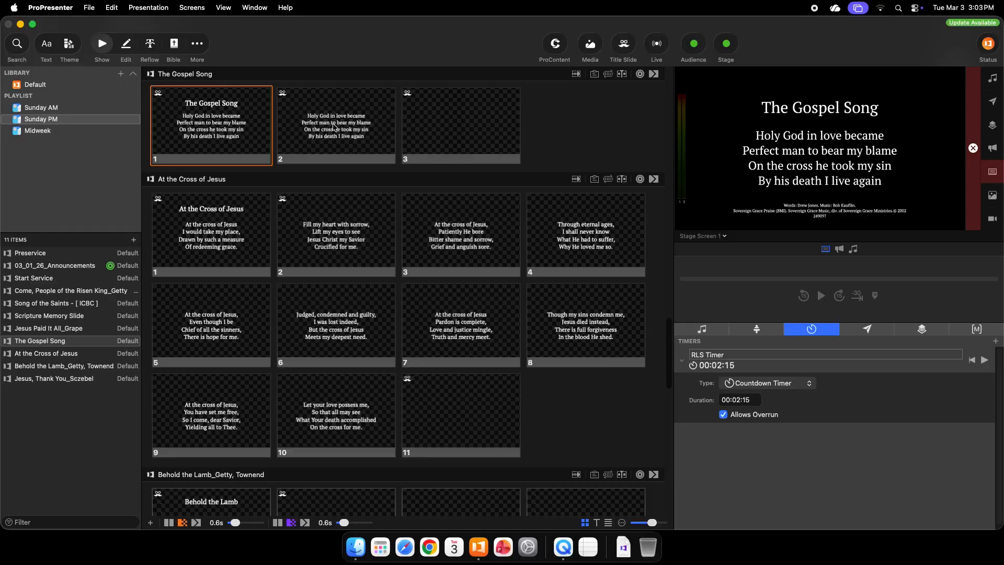
left_click(334, 127)
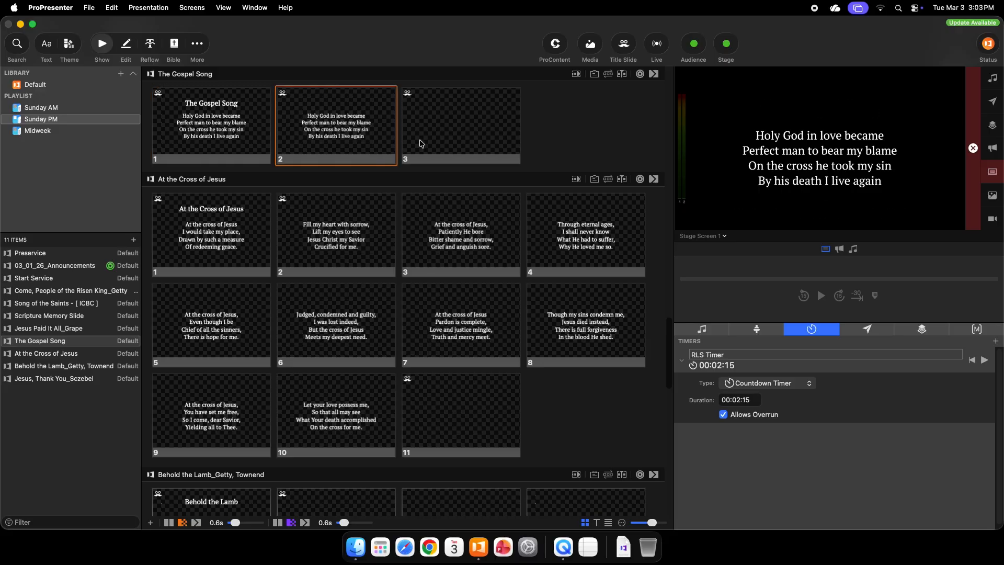
Step: Bring up the Preservice slide, and show the mission statement, DBCC and Ladies Chocolate Cafe slides from the announcements
left_click(50, 254)
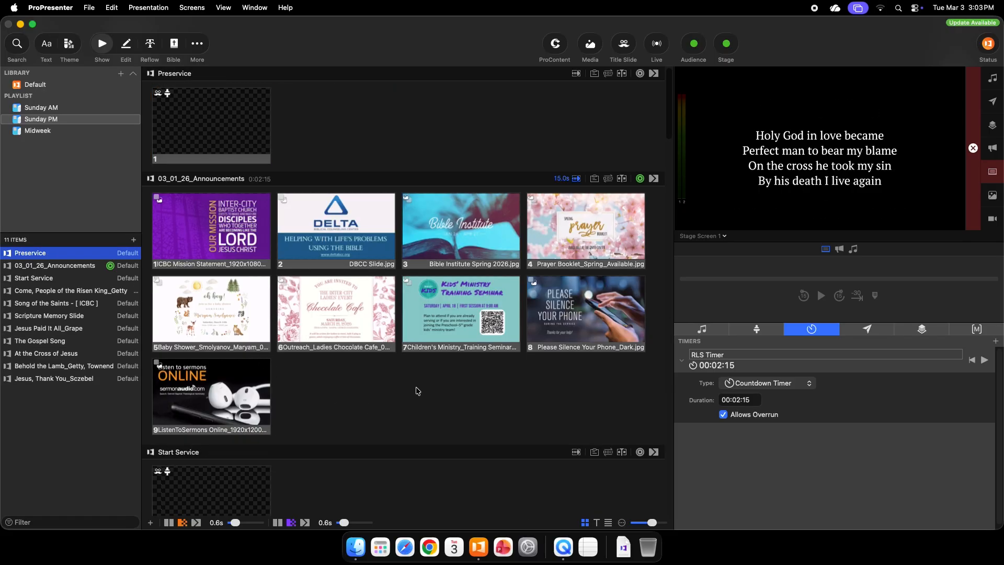
left_click(974, 148)
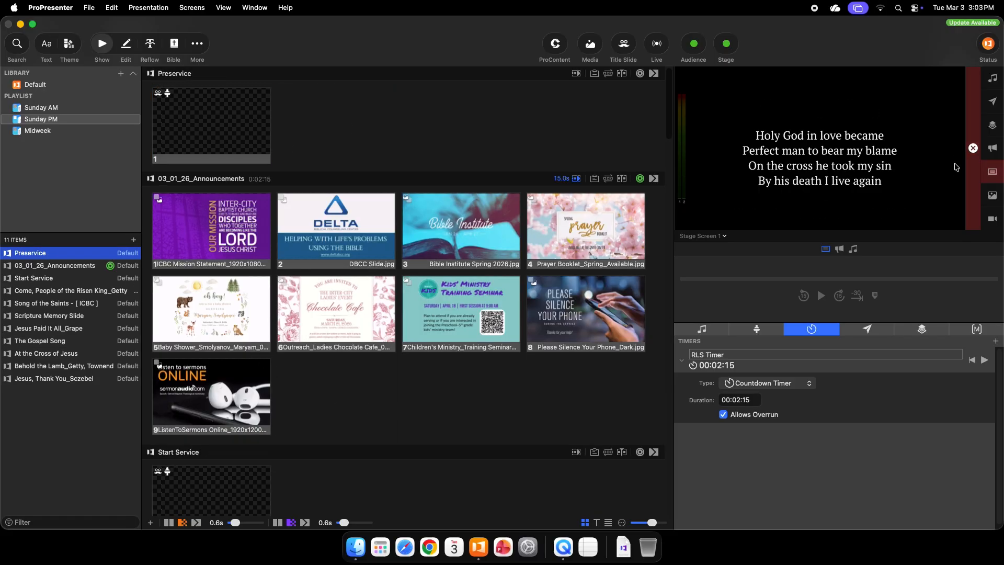
left_click(229, 120)
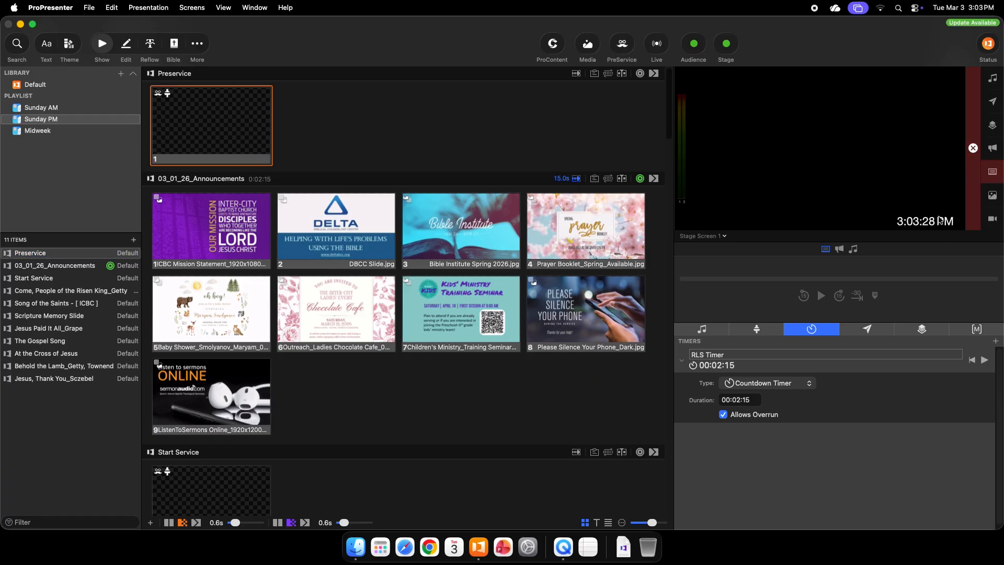
left_click(221, 225)
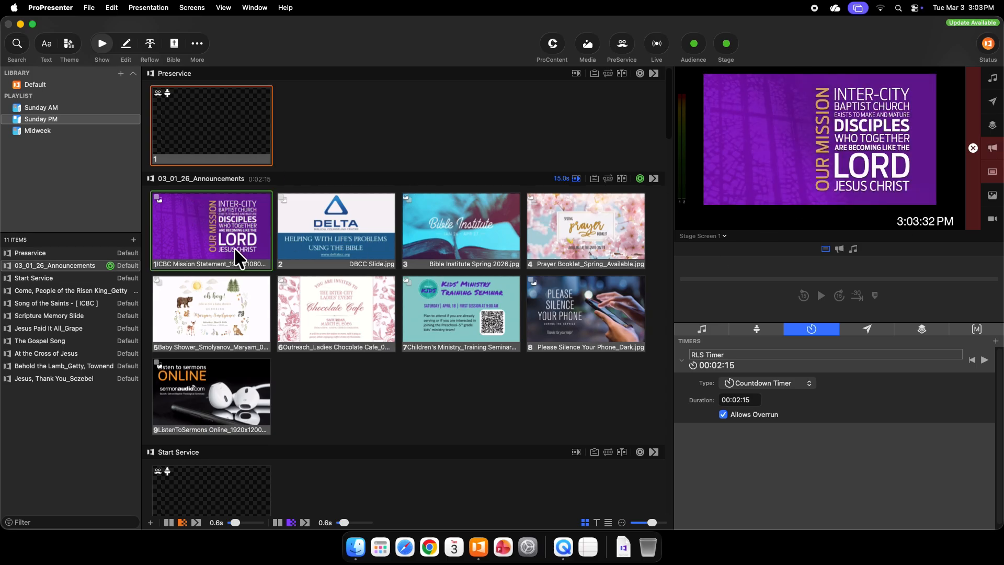
left_click(373, 235)
left_click(336, 312)
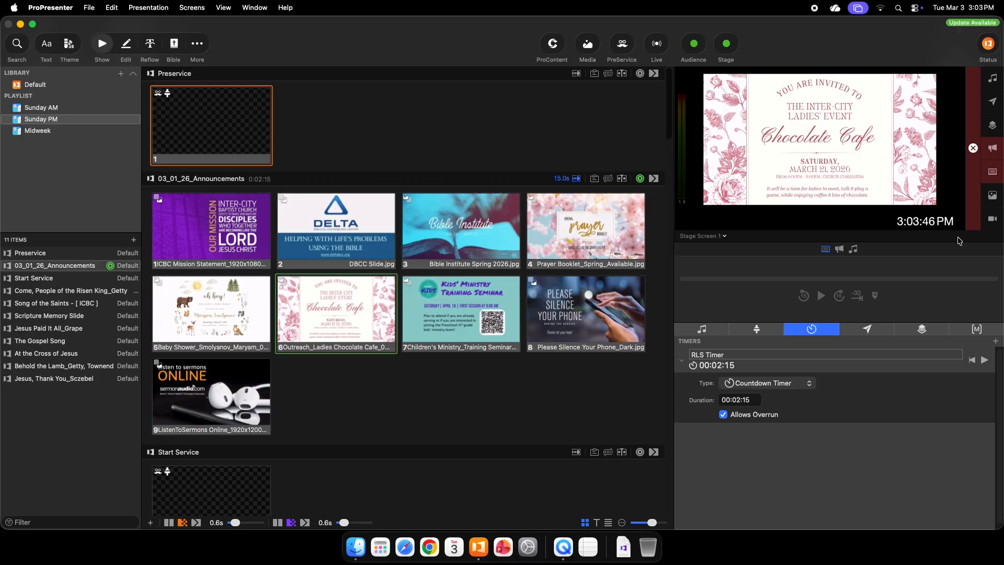
Step: Trigger the Start Service slide, and show the first two slides and the blank end slide of Come, People of the Risen King
scroll(328, 419, "down", 1)
scroll(329, 419, "down", 5)
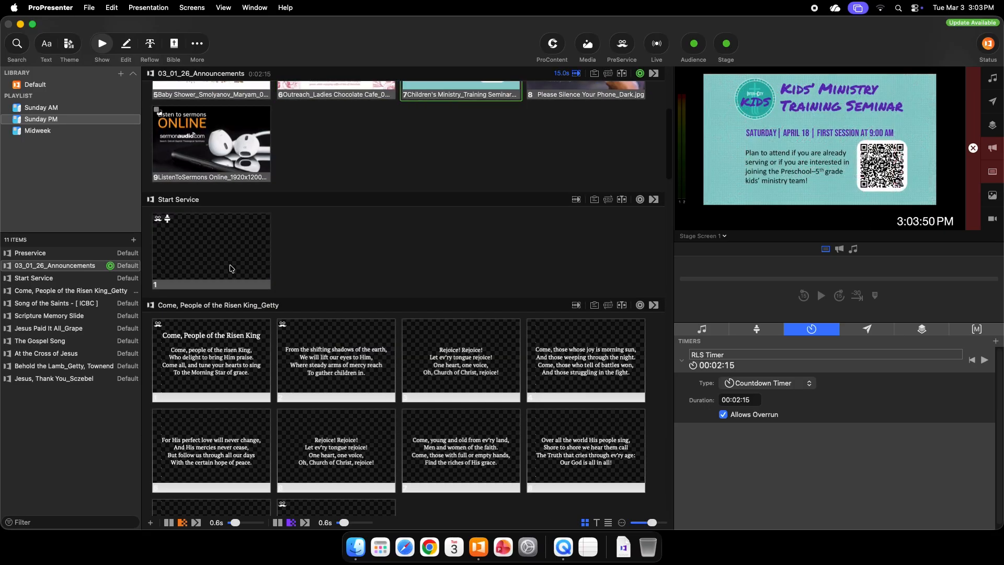
left_click(217, 241)
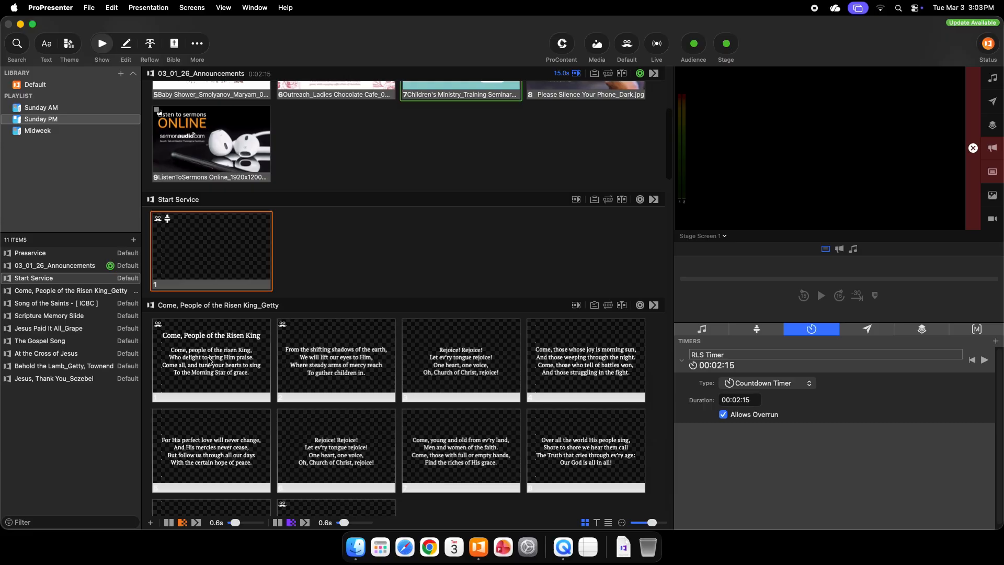
left_click(210, 361)
key("Right")
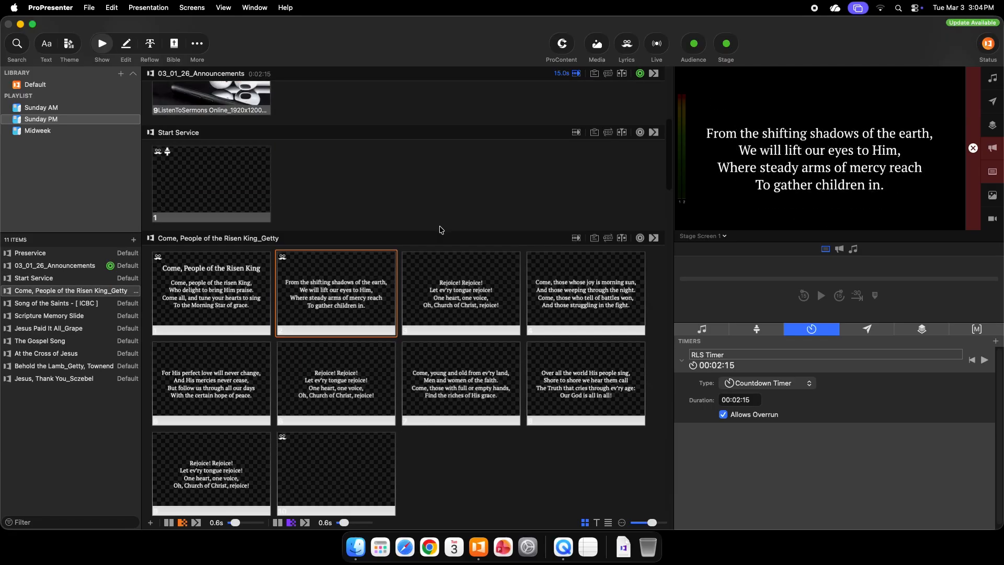
left_click(361, 456)
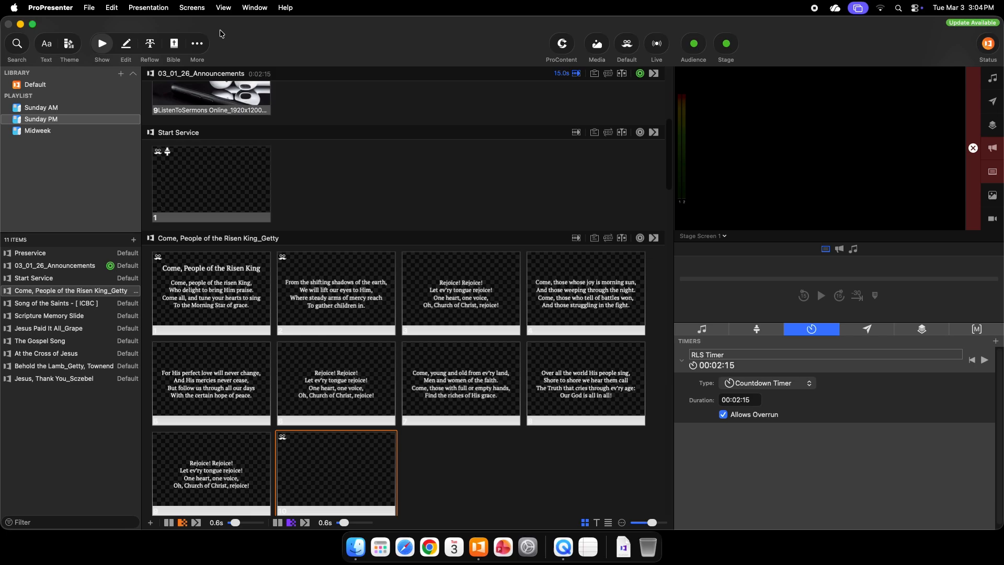
Step: Switch Stage Screen 1 to the Presentation layout
left_click(200, 9)
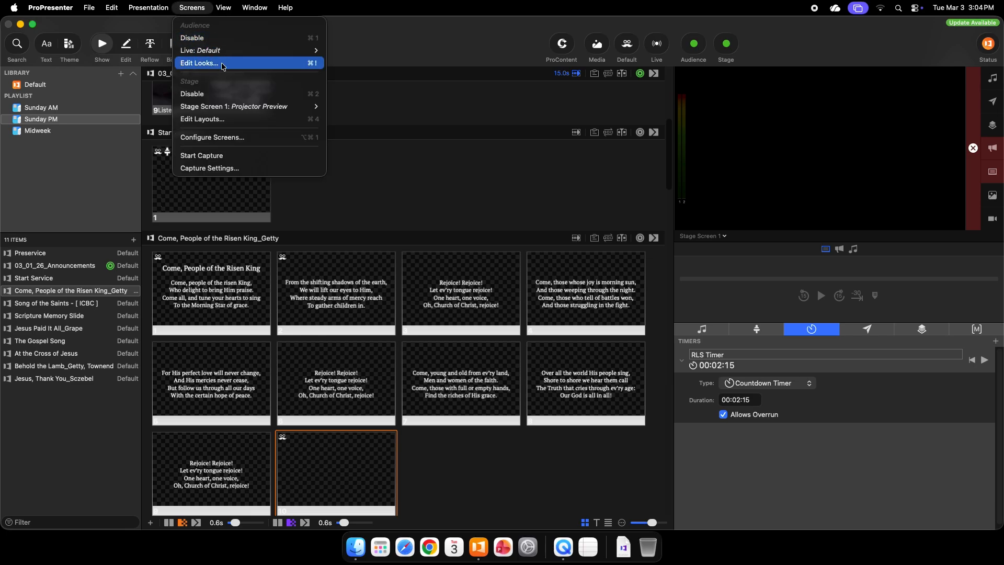
mouse_move(223, 54)
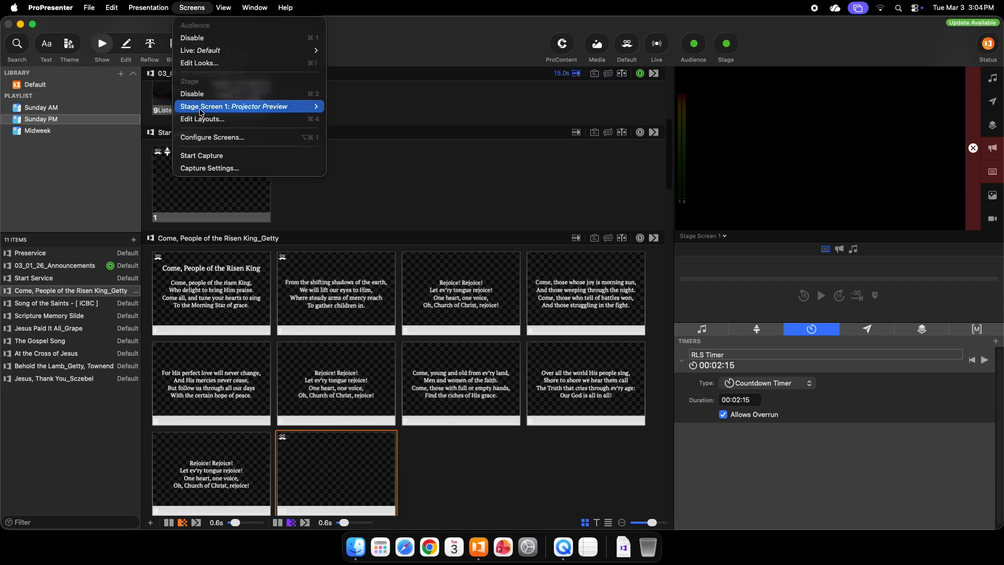
mouse_move(208, 110)
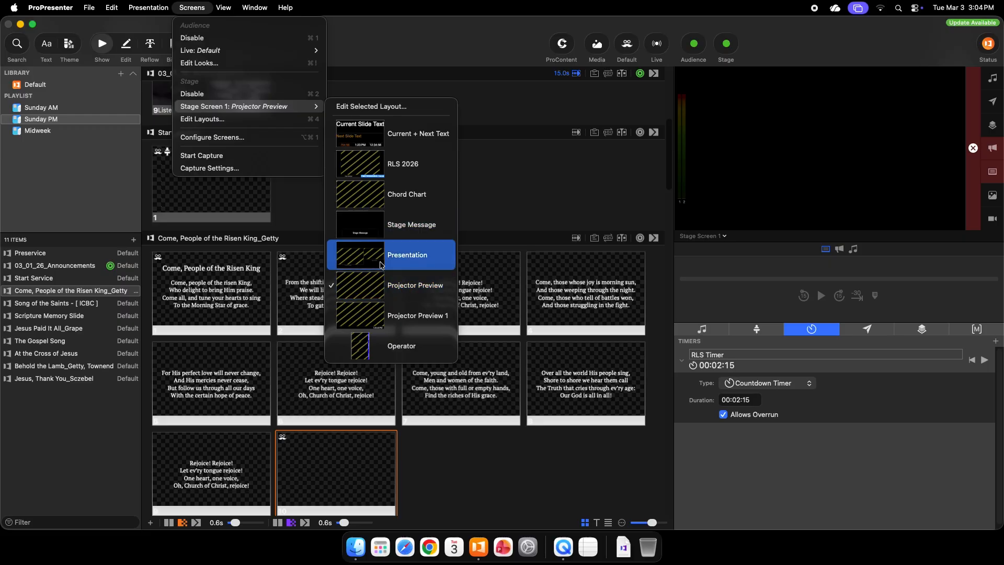
left_click(394, 255)
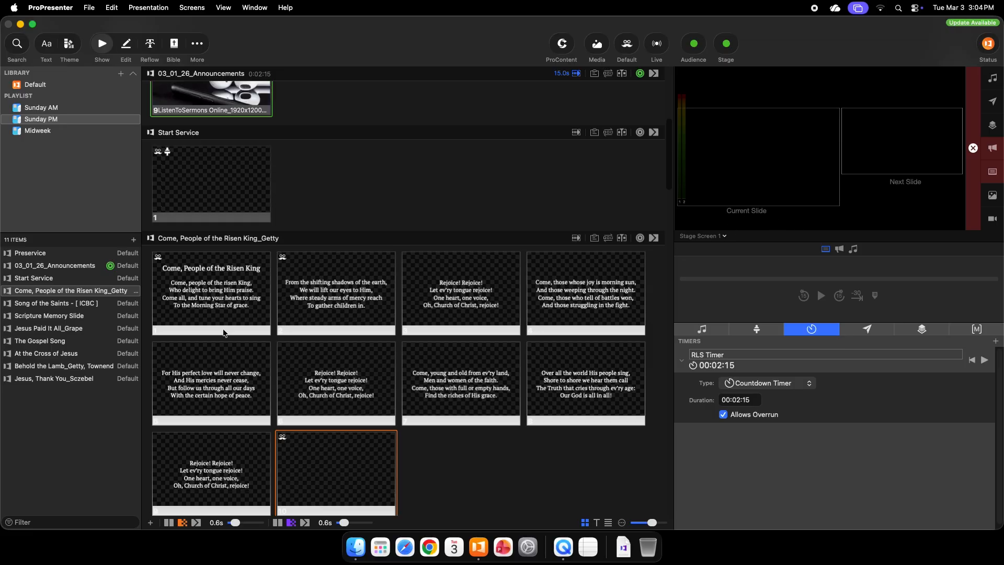
Step: Show the title slide and second slide of Come, People of the Risen King with the Presentation stage layout
left_click(233, 277)
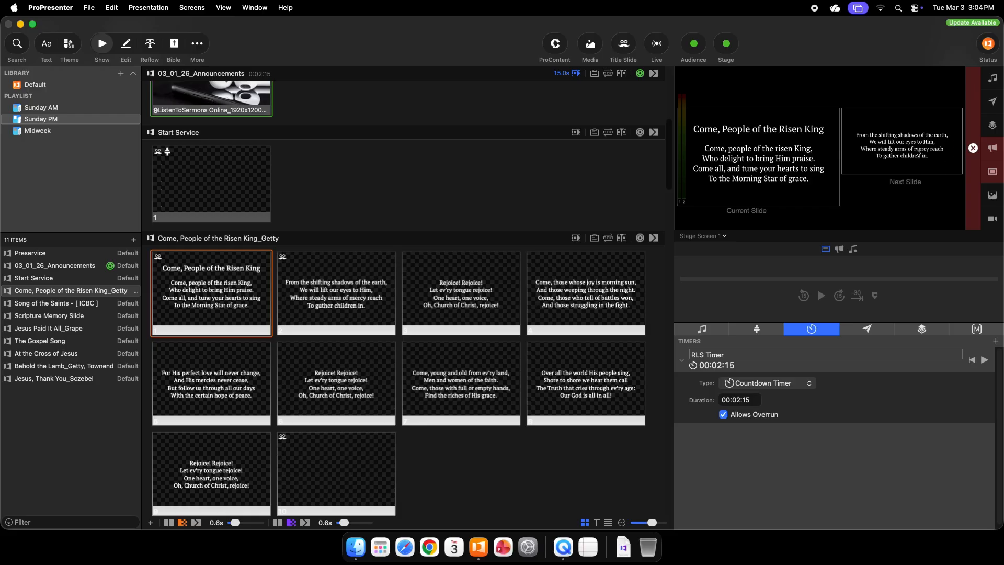
left_click(350, 258)
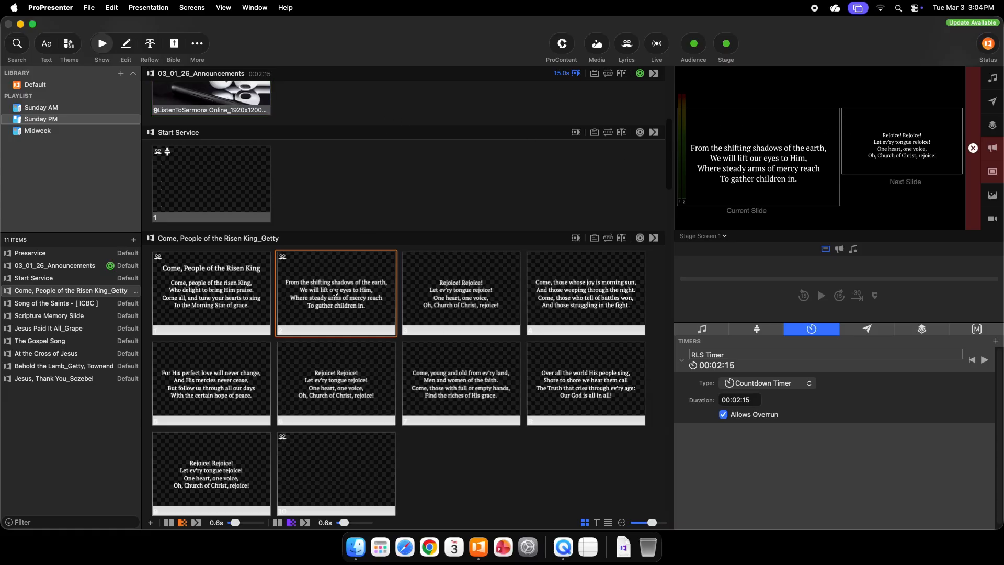
Step: Open the stage layout editor and add a new blank layout
scroll(332, 292, "down", 6)
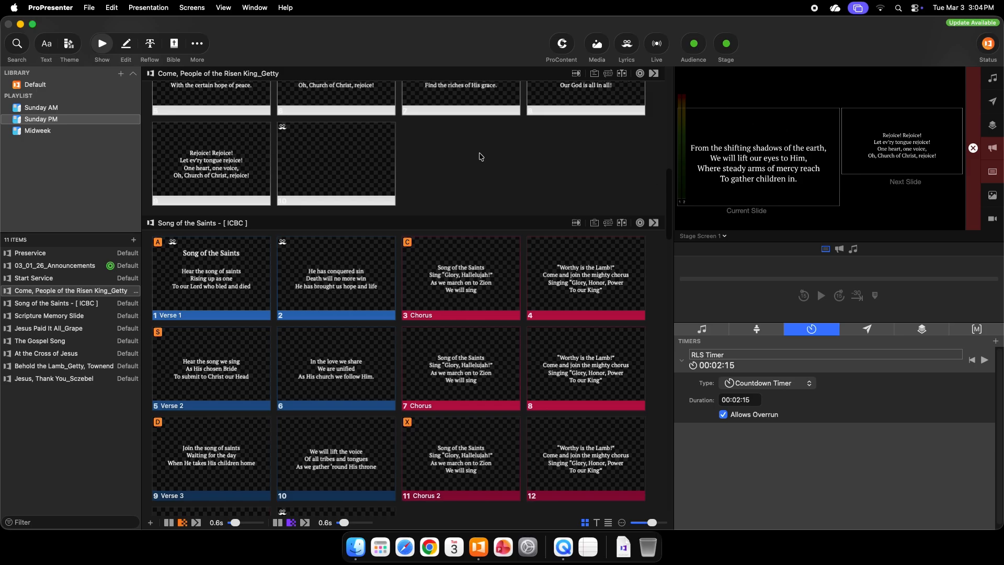
left_click(187, 10)
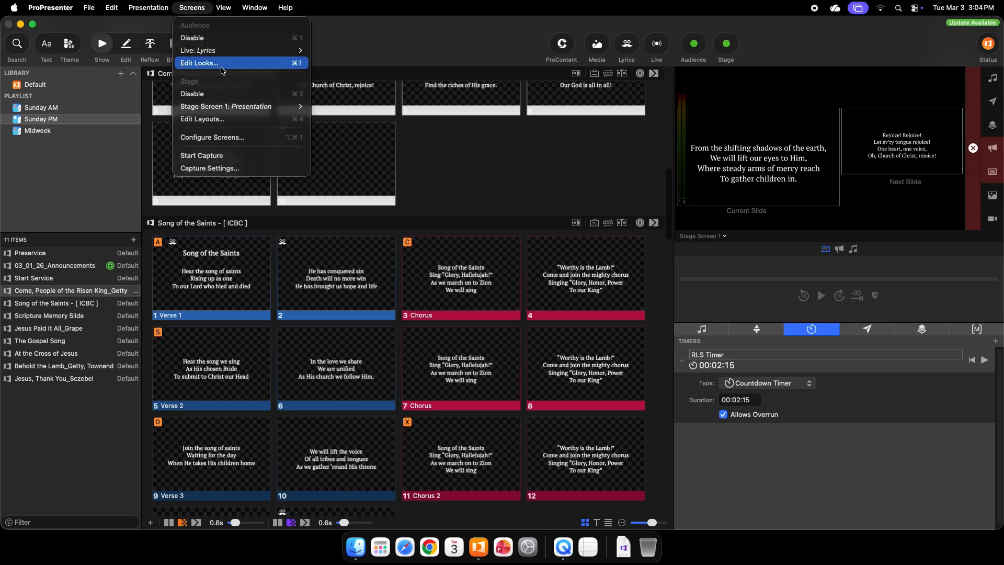
left_click(212, 118)
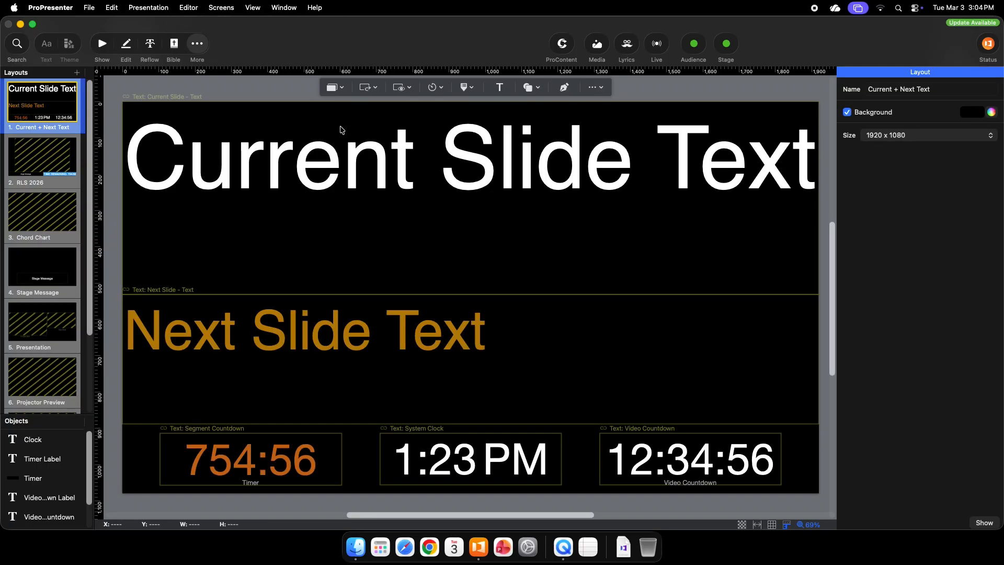
scroll(86, 156, "down", 5)
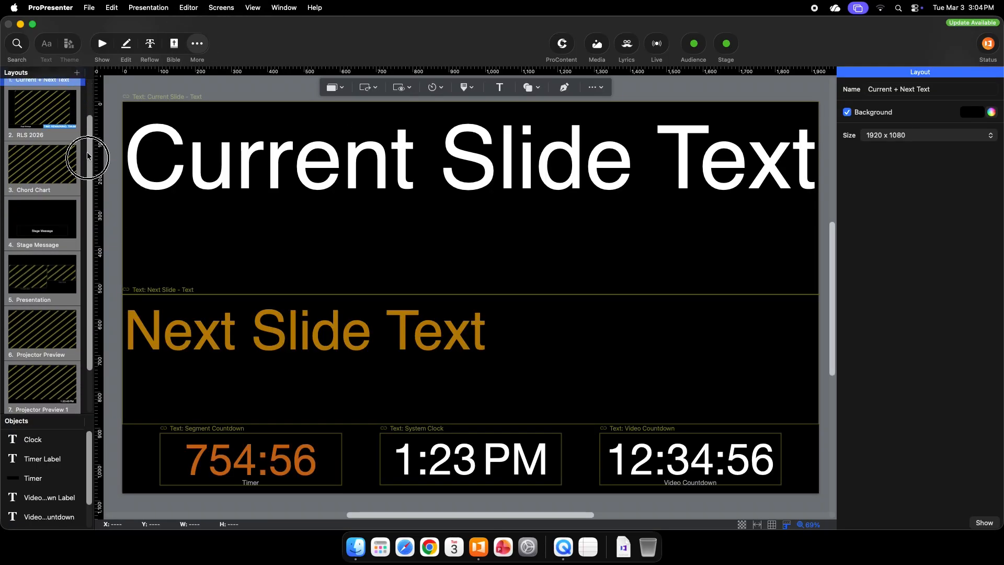
left_click(79, 71)
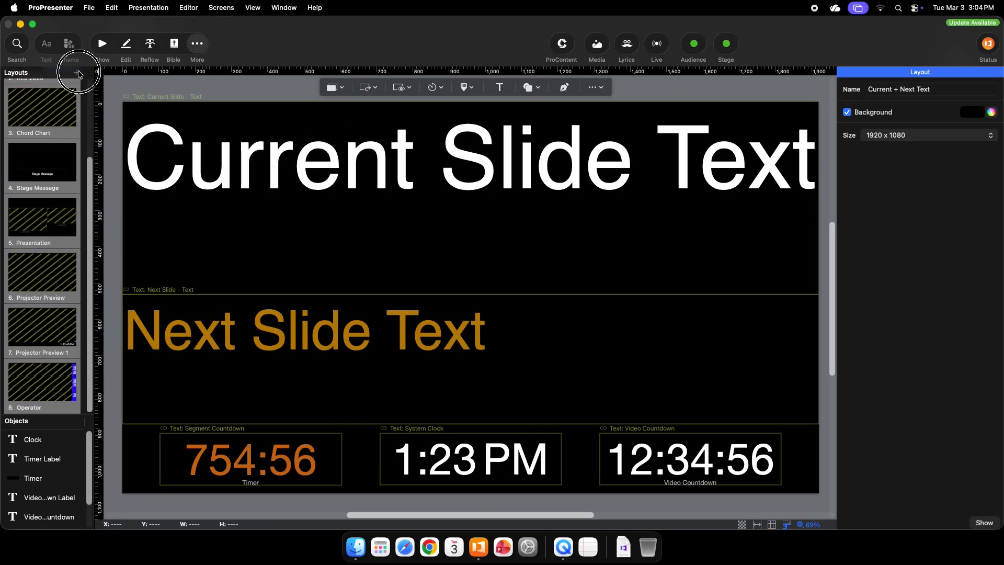
left_click(155, 99)
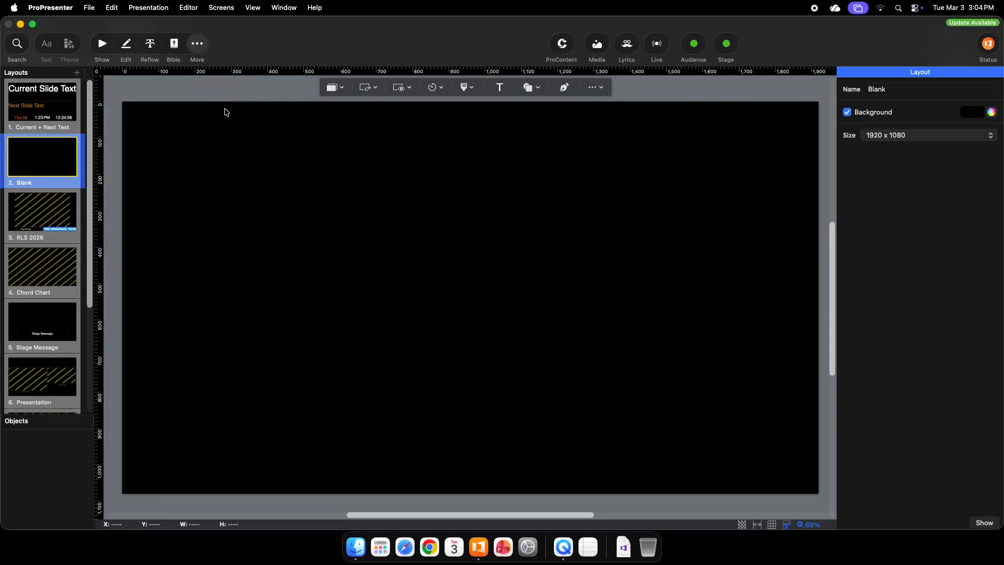
Step: Rename the blank layout to "Test Layout for Video" and turn off its background
right_click(41, 186)
left_click(36, 189)
type("Test Layout for Video")
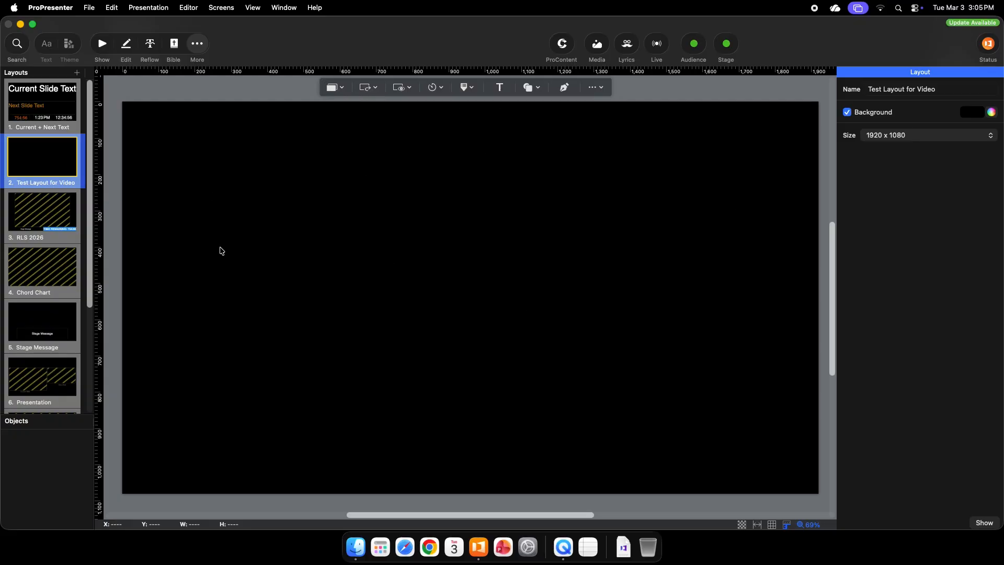
left_click(849, 113)
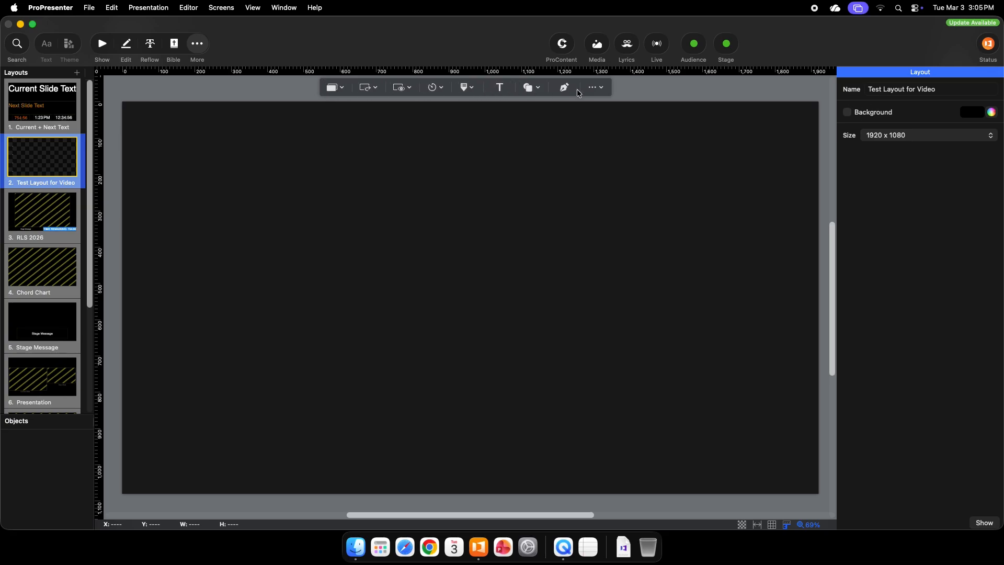
Step: Add a static text object to the test layout reading "Current Slide"
left_click(436, 145)
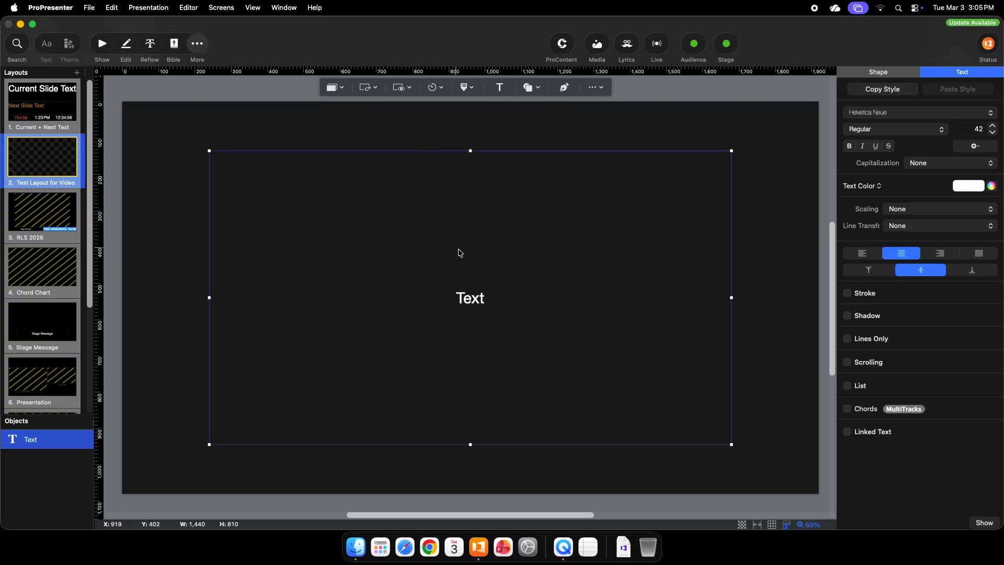
type("Stati")
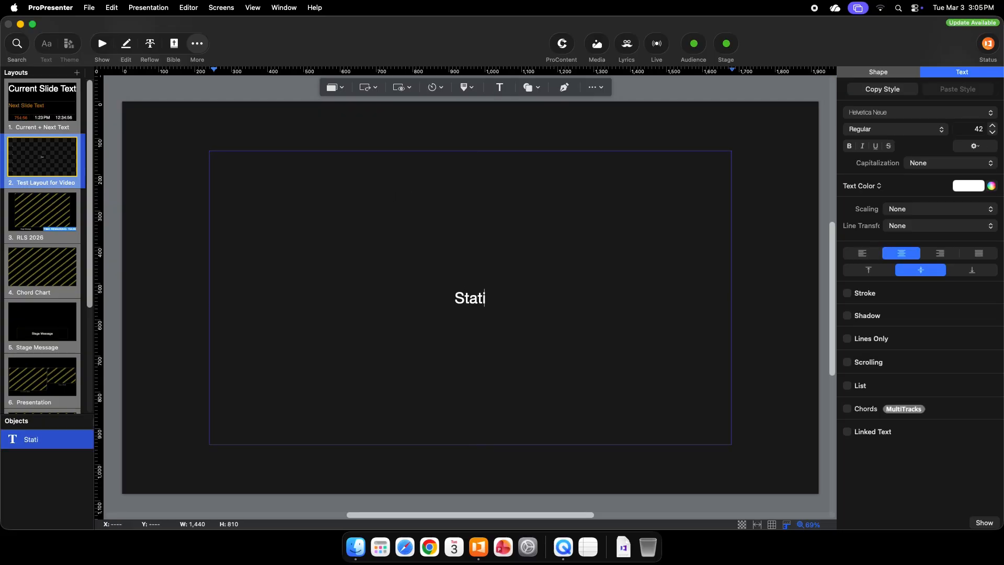
type("c Text")
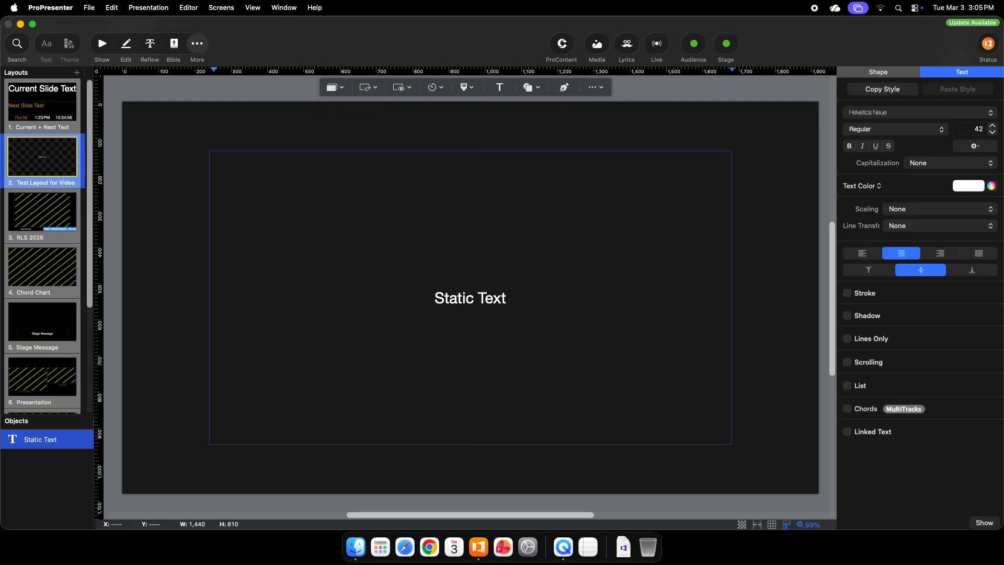
key("super+a")
key("BackSpace")
type("Curren")
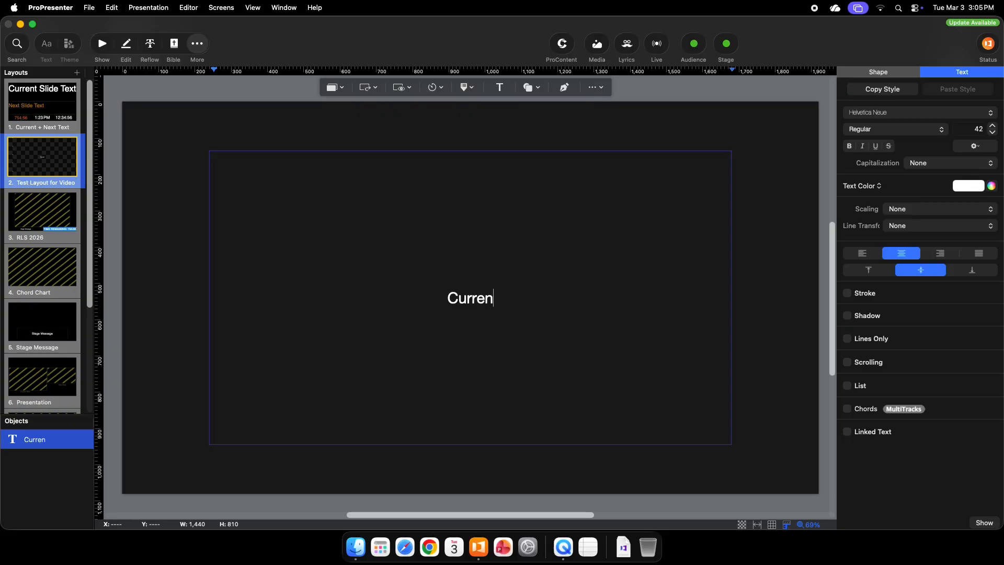
type("t Slide")
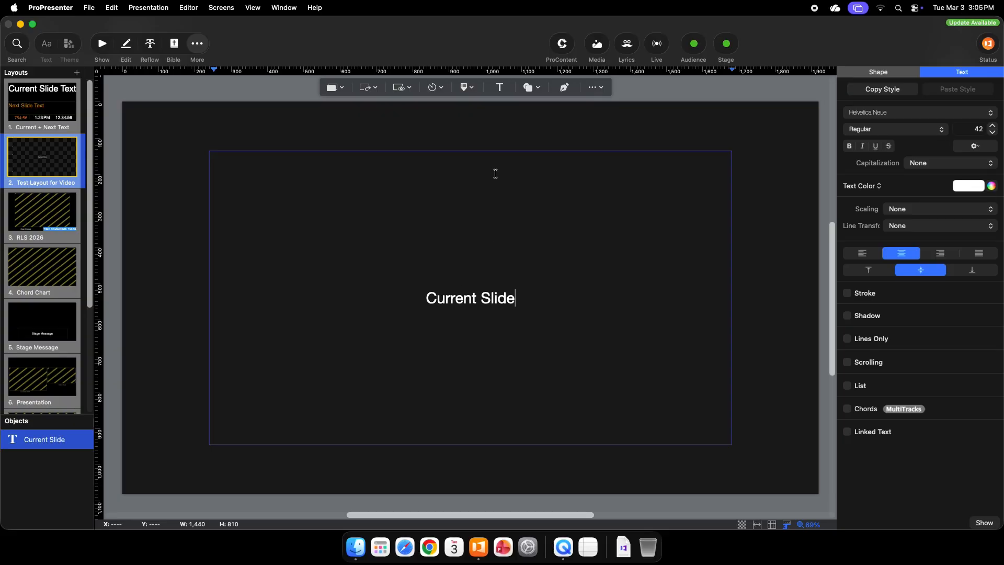
Step: Shrink the static text box to about 675 × 102 and place it in the layout's lower-left corner
key("Escape")
left_click(253, 157)
left_click_drag(210, 152, 175, 455)
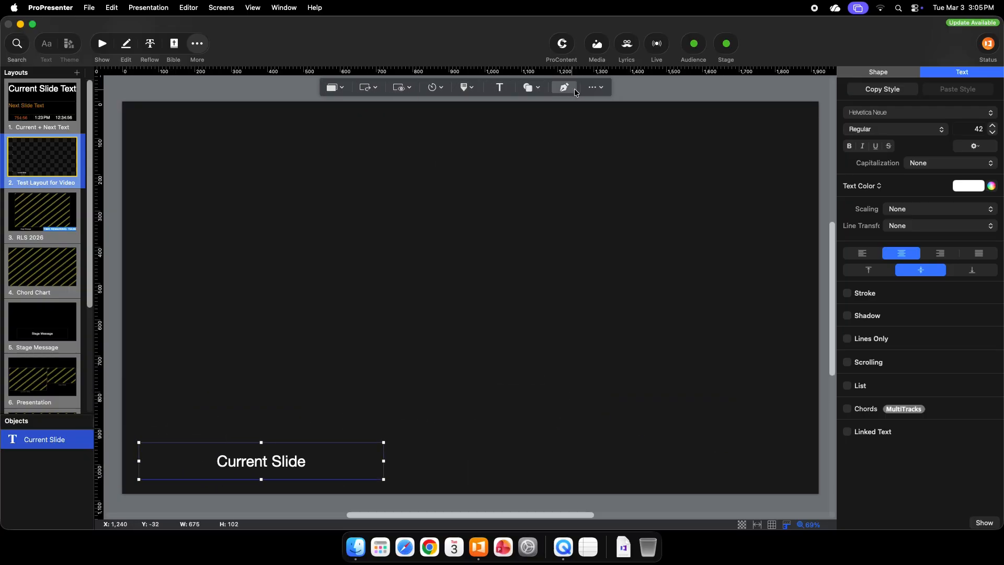
Step: Insert a linked Current Slide text object, size it to about 1,079 × 772 and place it along the layout's left edge
left_click(335, 87)
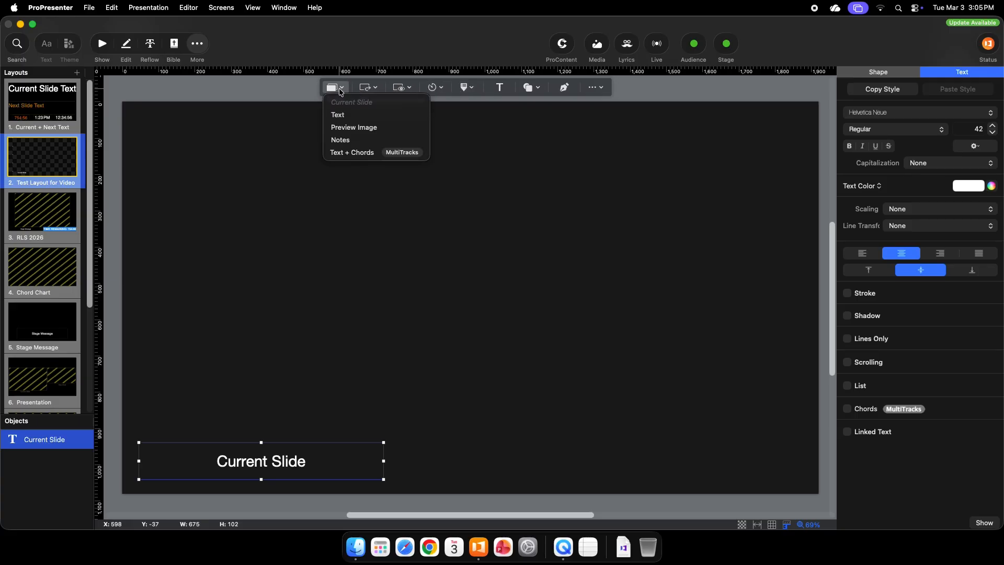
left_click(342, 115)
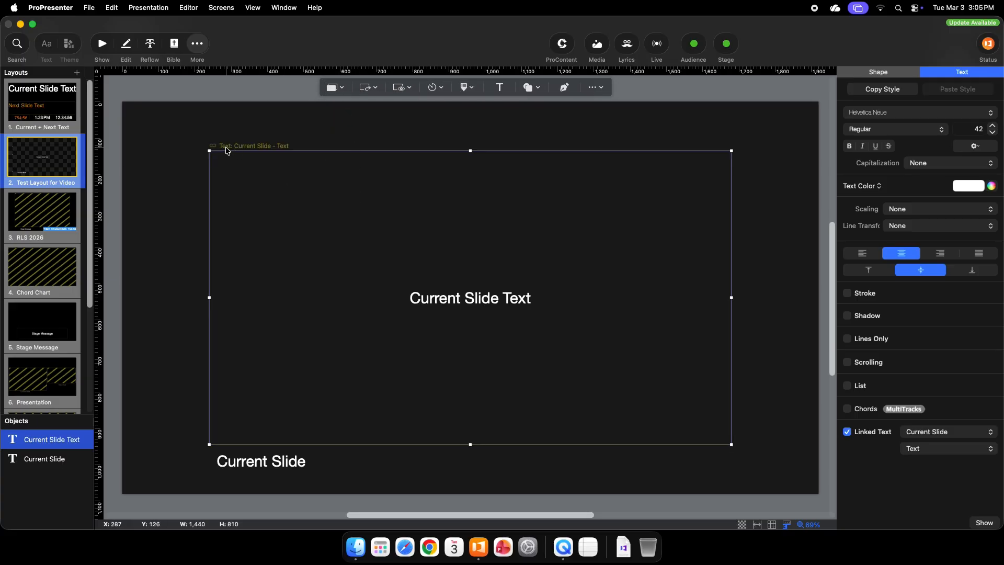
left_click_drag(209, 150, 199, 179)
left_click_drag(451, 214, 373, 188)
left_click_drag(653, 417, 518, 436)
Step: Delete the static "Current Slide" label below the linked text box
left_click(296, 470)
key("BackSpace")
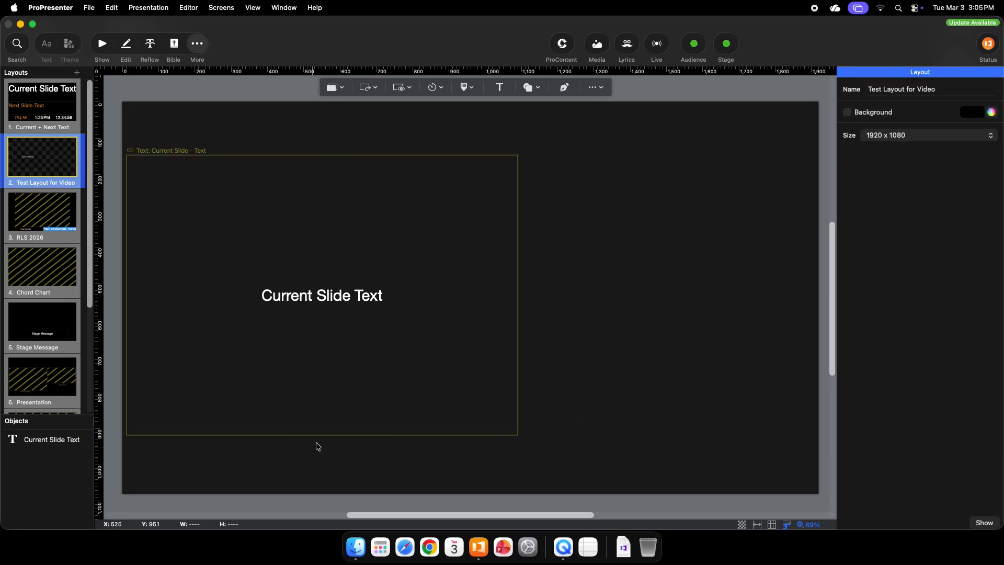
Step: Set the Current Slide text's font size to 150 and its scaling to Text down
left_click(464, 314)
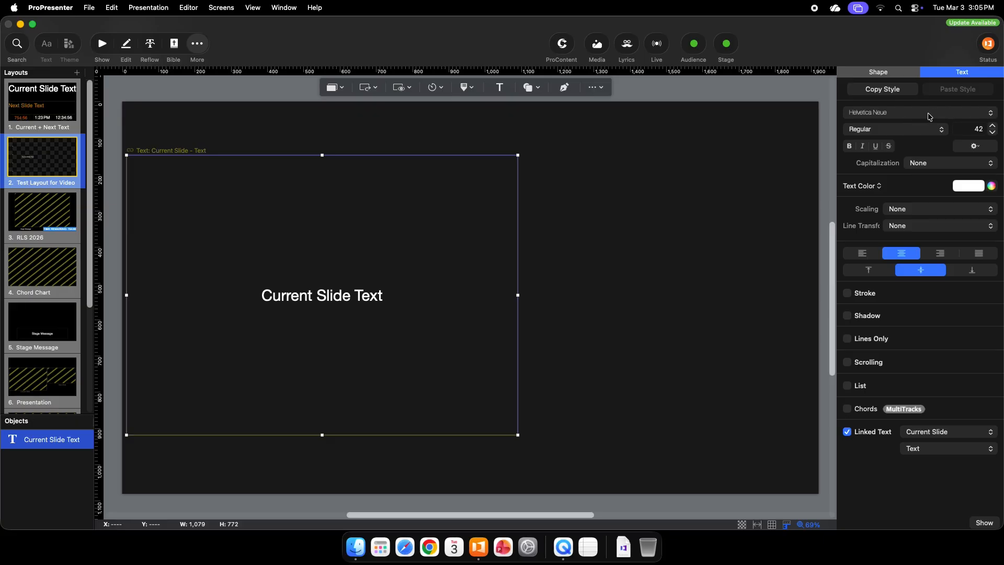
double_click(976, 129)
key("Return")
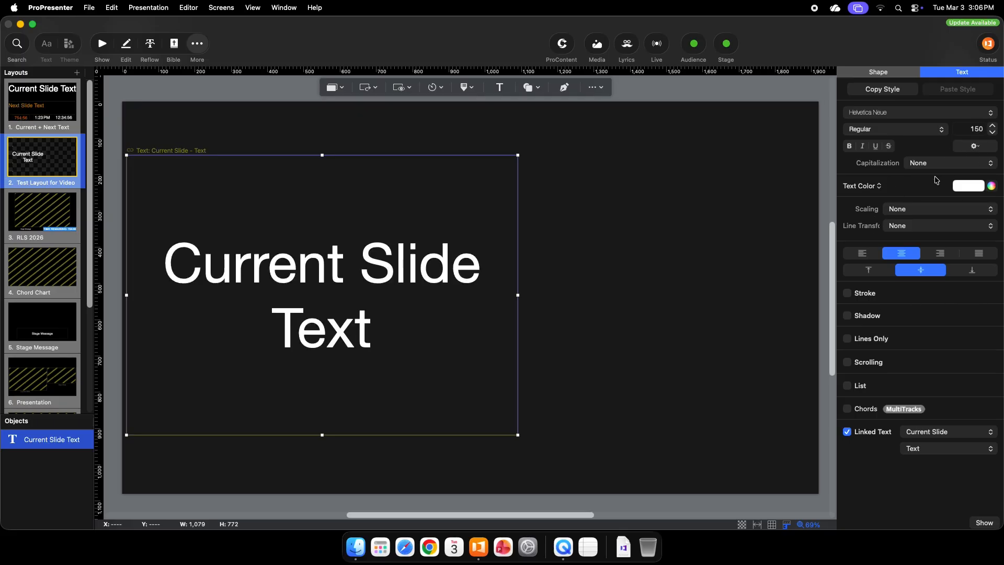
left_click(900, 213)
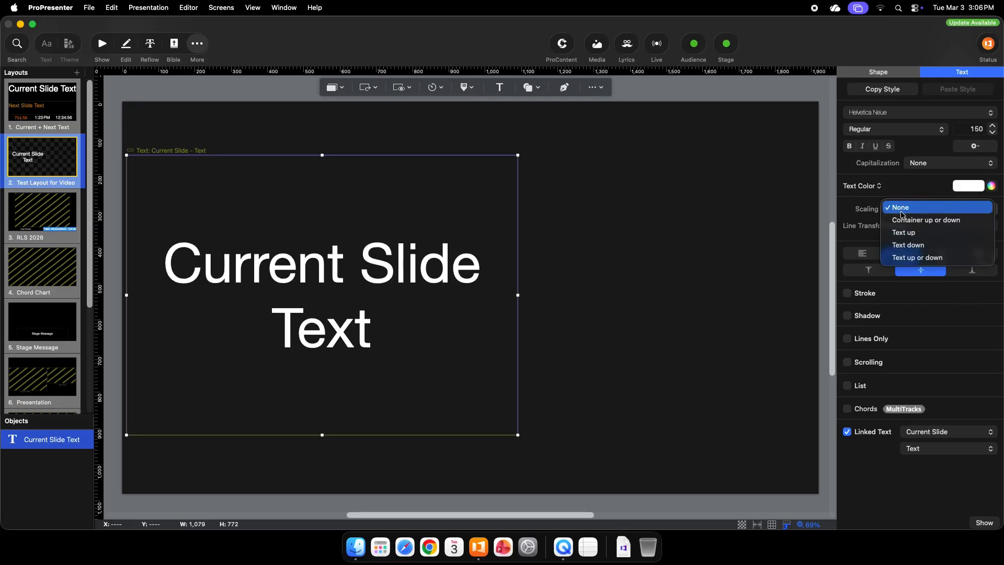
left_click(925, 246)
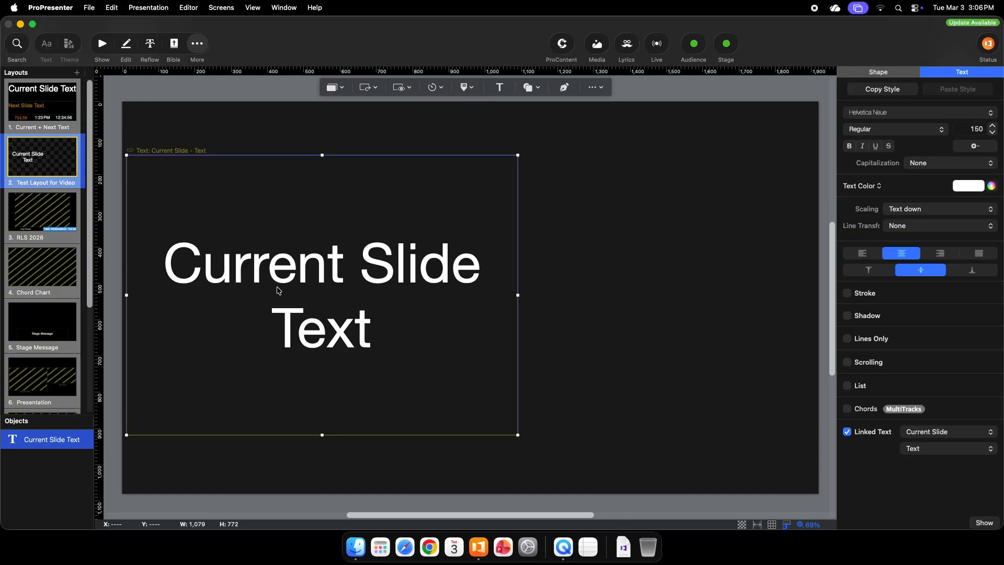
Step: Insert a linked Next Slide text object and fit it at about 829 × 772 between the Current Slide box and the layout's right edge
left_click(345, 89)
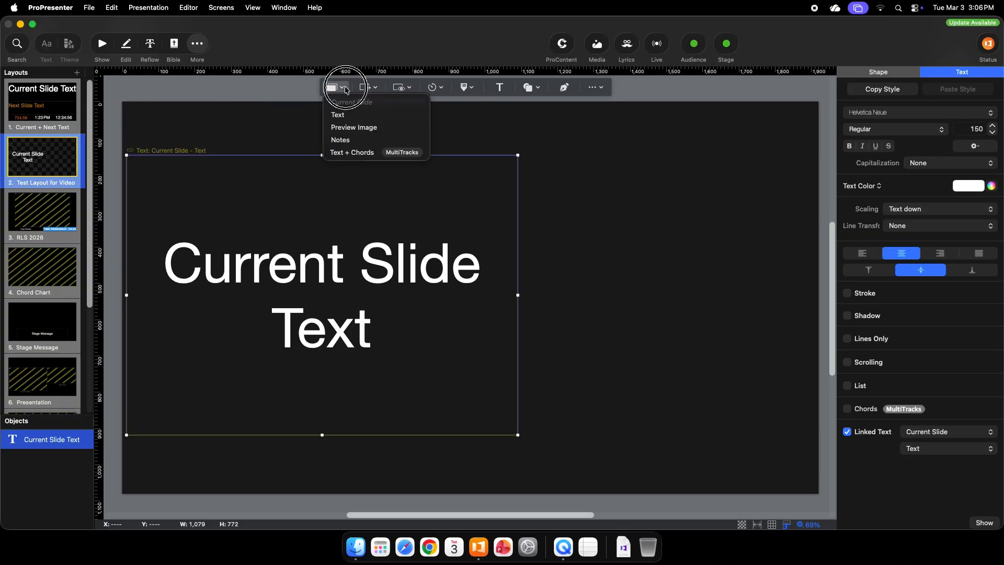
left_click(368, 87)
left_click(369, 87)
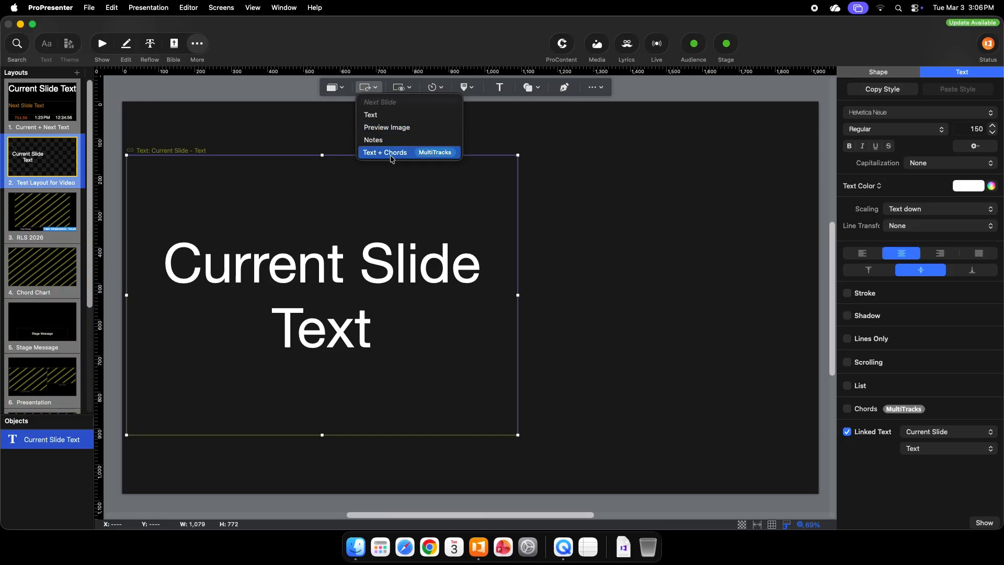
left_click(376, 116)
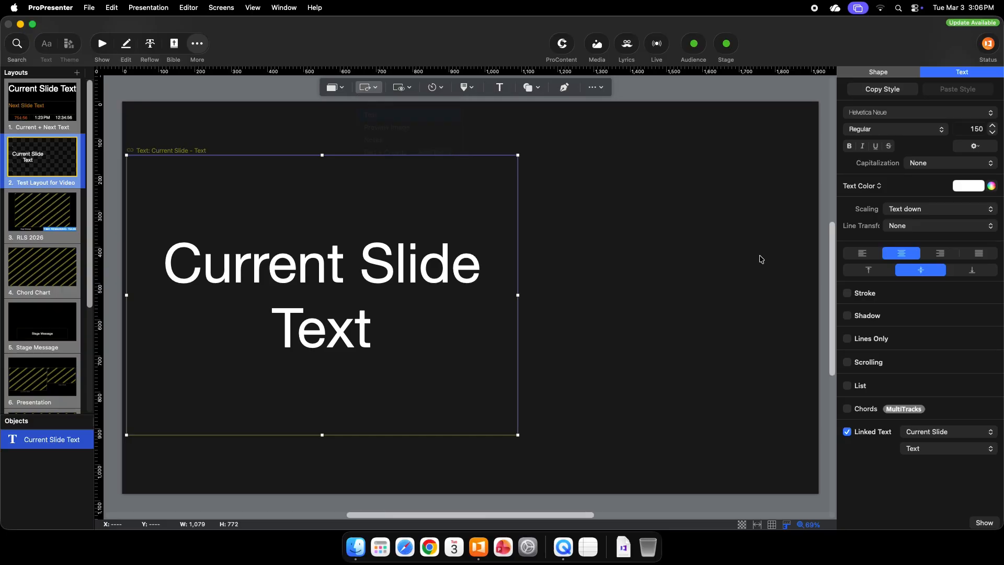
left_click_drag(210, 151, 520, 168)
left_click_drag(521, 159, 518, 155)
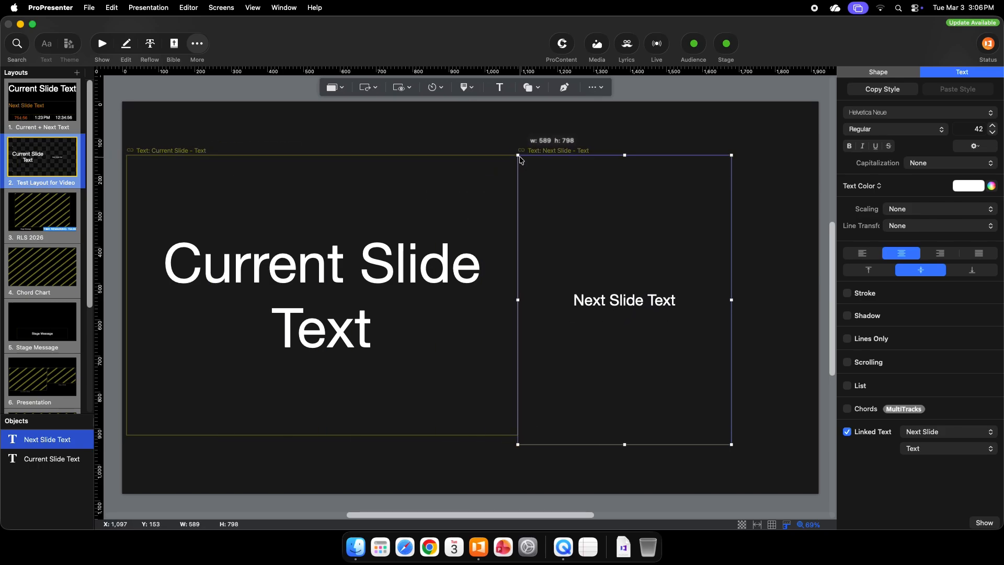
left_click_drag(624, 443, 624, 435)
left_click_drag(733, 294, 819, 290)
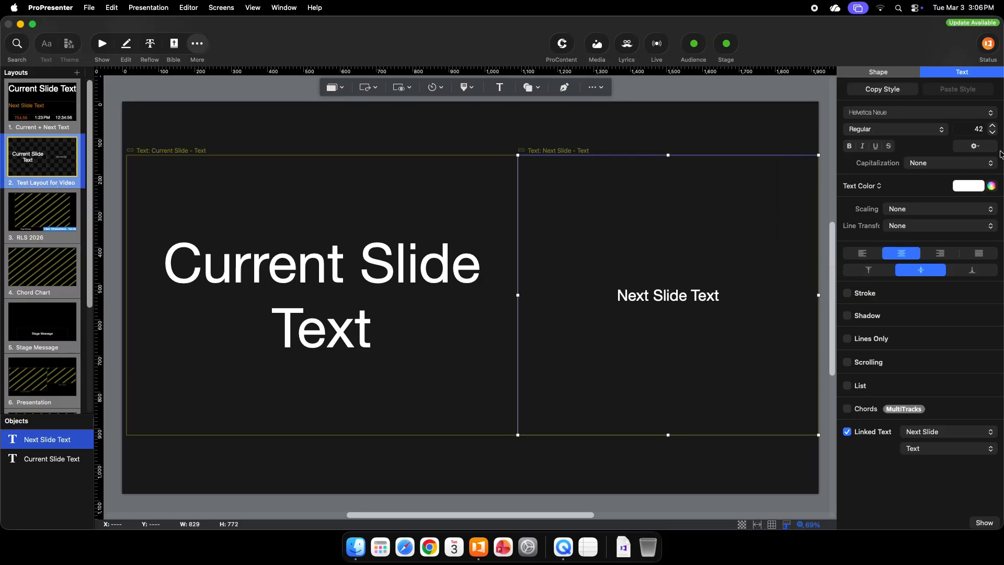
Step: Color the Next Slide text cyan
left_click(992, 186)
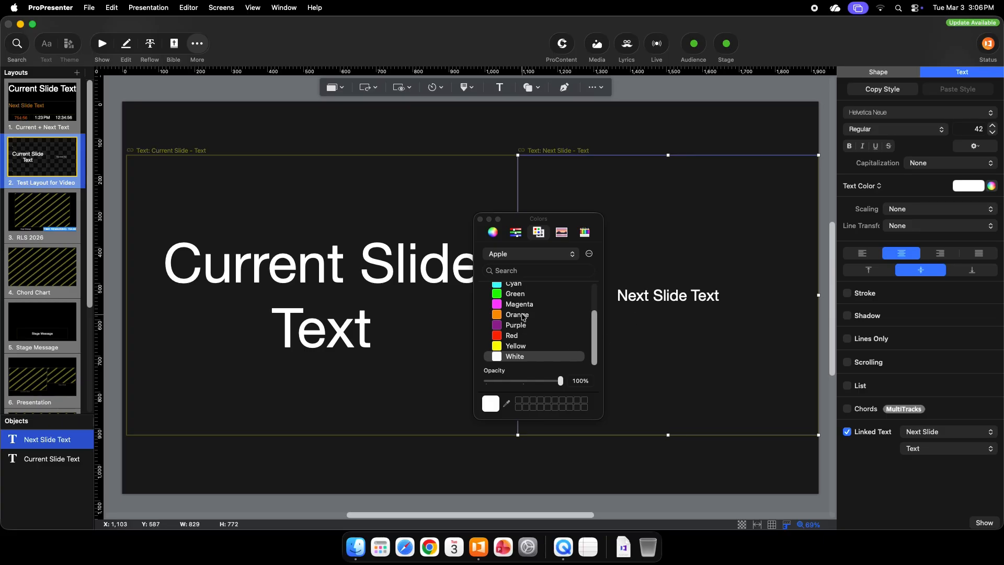
scroll(524, 313, "up", 3)
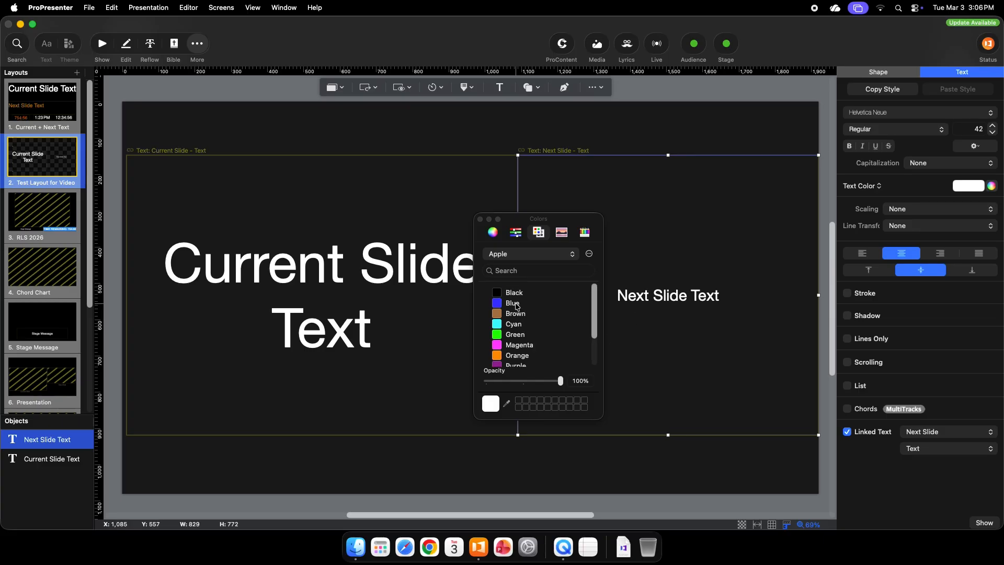
left_click(518, 304)
left_click(521, 323)
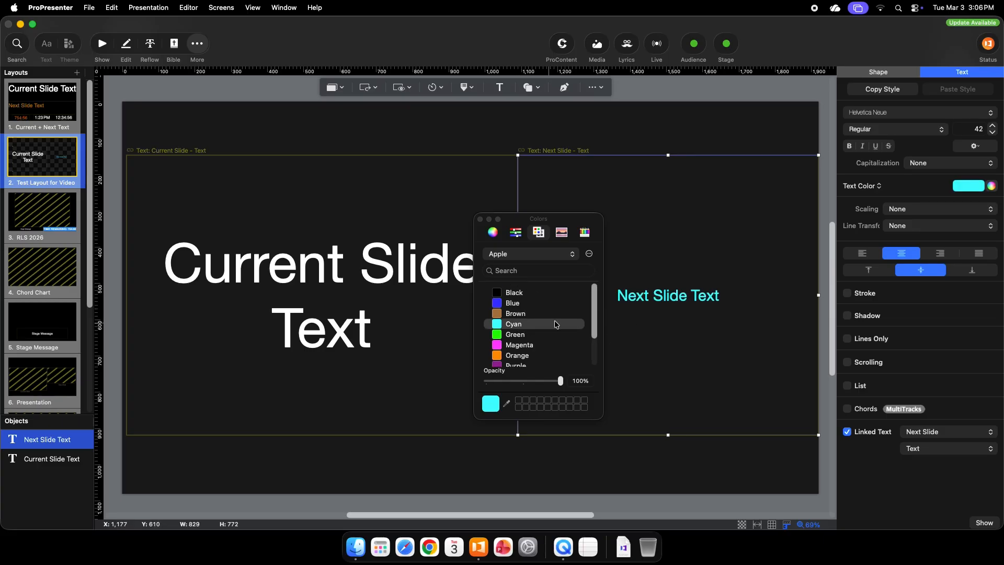
left_click(674, 125)
Step: Set the Next Slide text's font size to 50 and its scaling to Text down
left_click(767, 325)
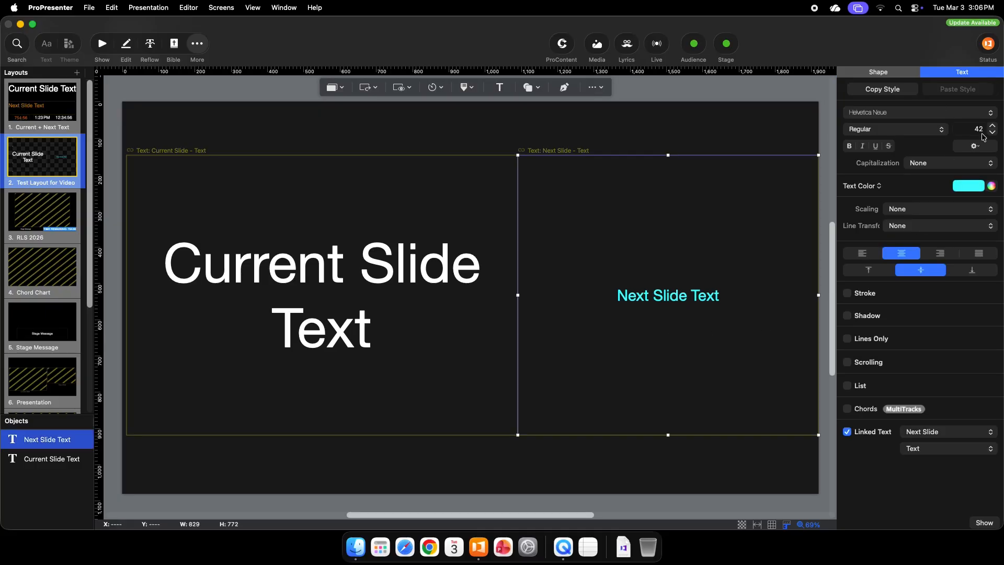
double_click(979, 129)
type("50")
key("Return")
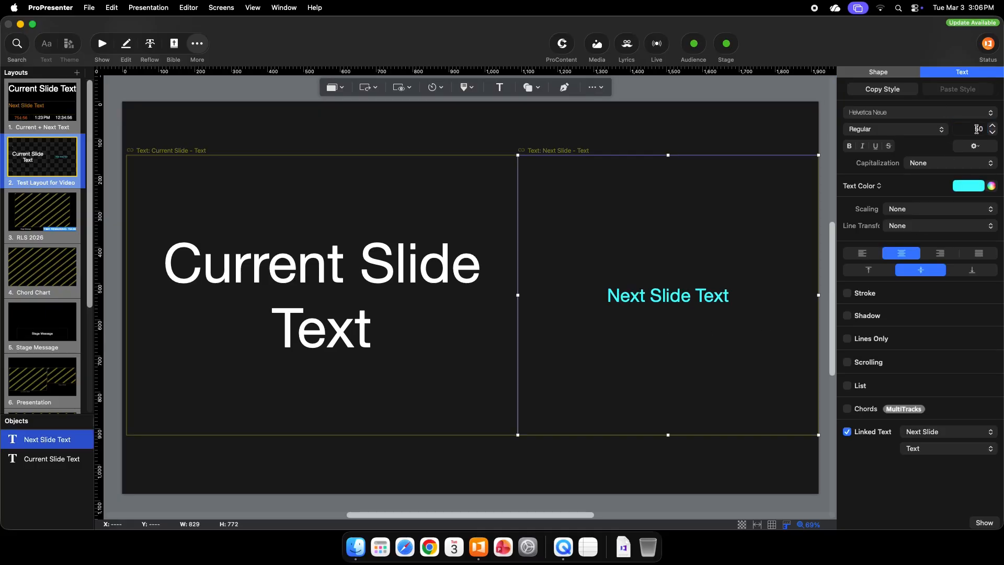
left_click(946, 166)
left_click(929, 140)
left_click(919, 211)
left_click(929, 249)
left_click(697, 111)
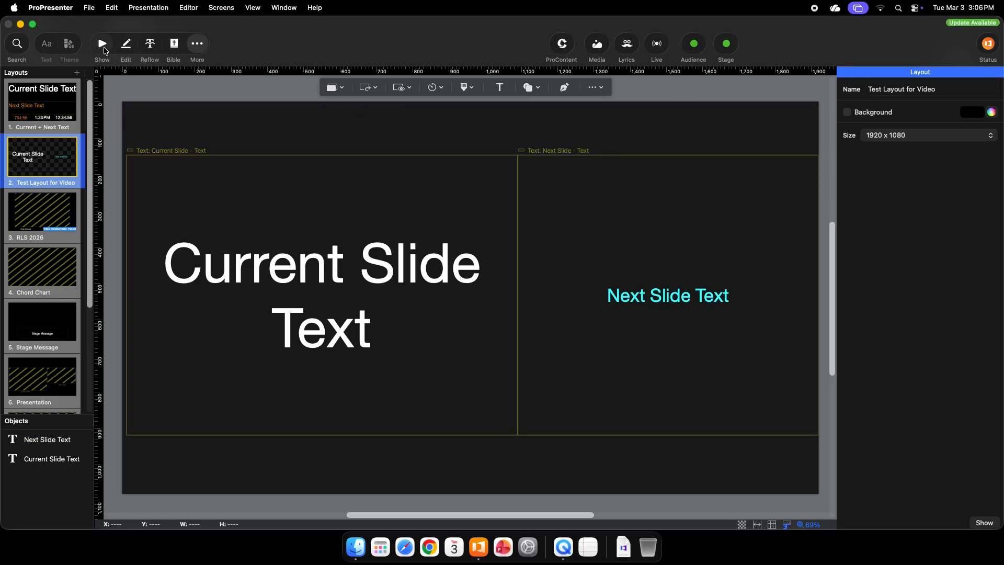
Step: Extend the Current Slide text box to the layout's left edge and return to the presentation view
left_click(144, 221)
left_click_drag(127, 295, 122, 295)
left_click(102, 44)
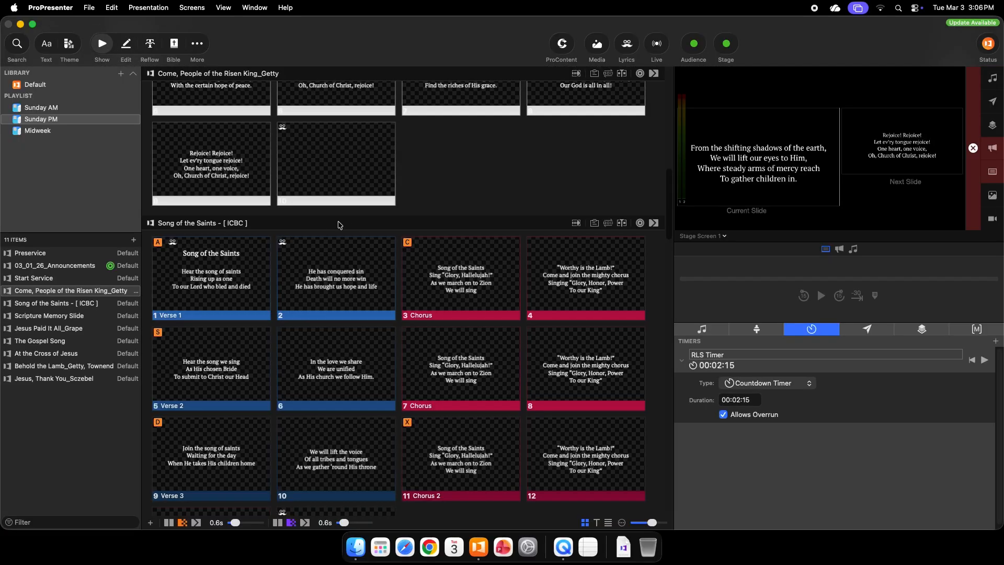
Step: Go live with the first slide of Song of the Saints and assign Test Layout for Video to Stage Screen 1
left_click(194, 265)
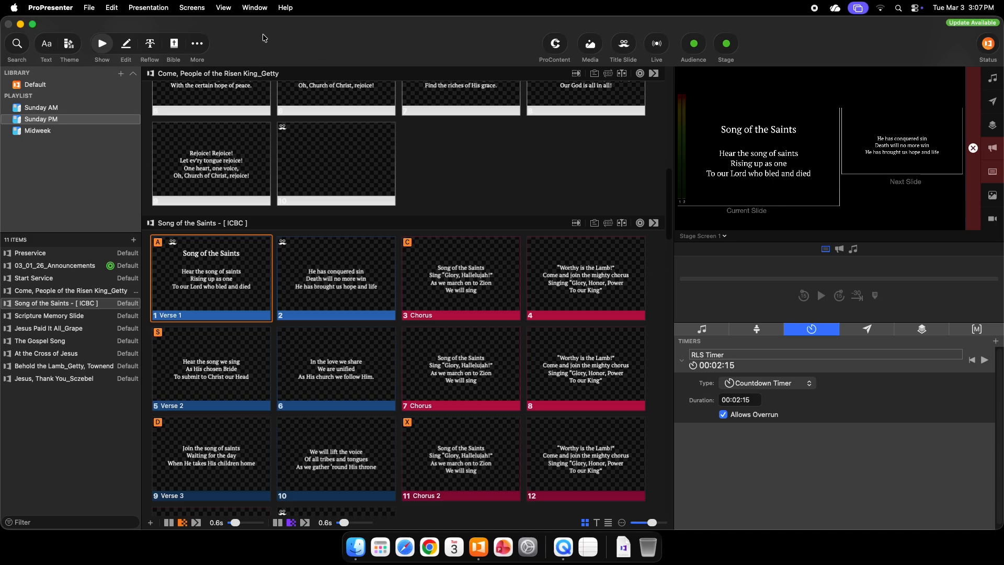
left_click(196, 8)
mouse_move(282, 106)
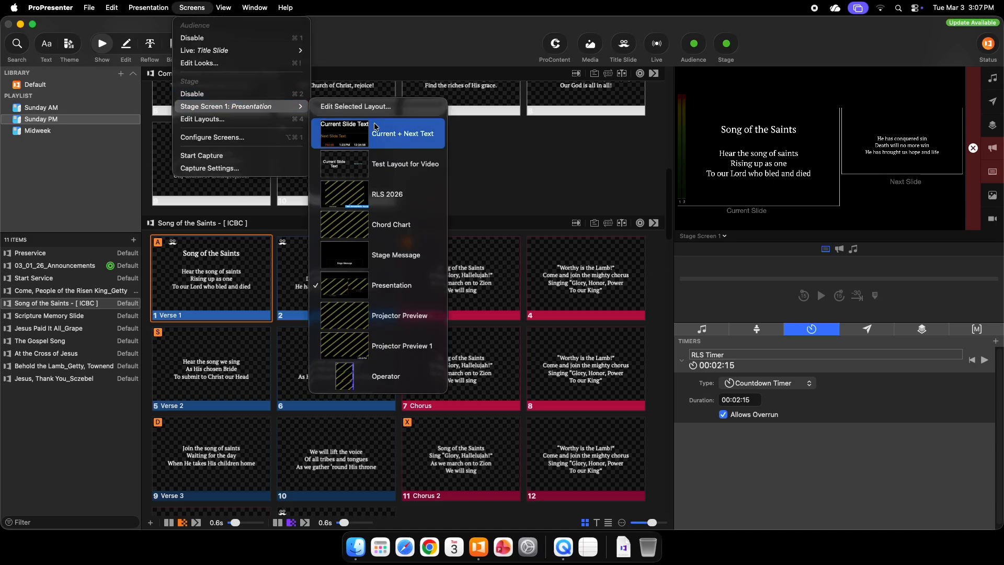
left_click(381, 165)
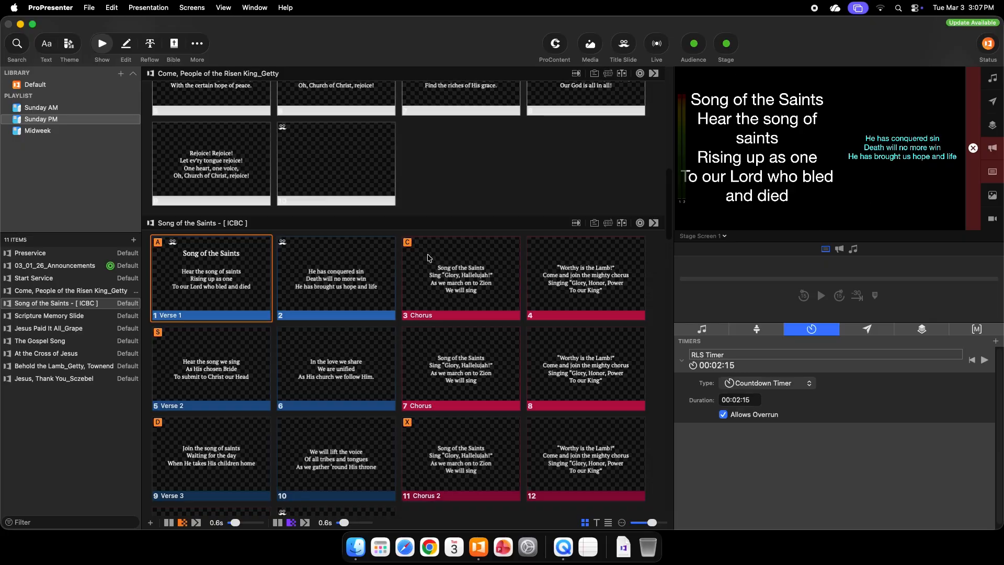
Step: Take slide 2 of Song of the Saints live and advance through slide 3 to slide 4
left_click(378, 289)
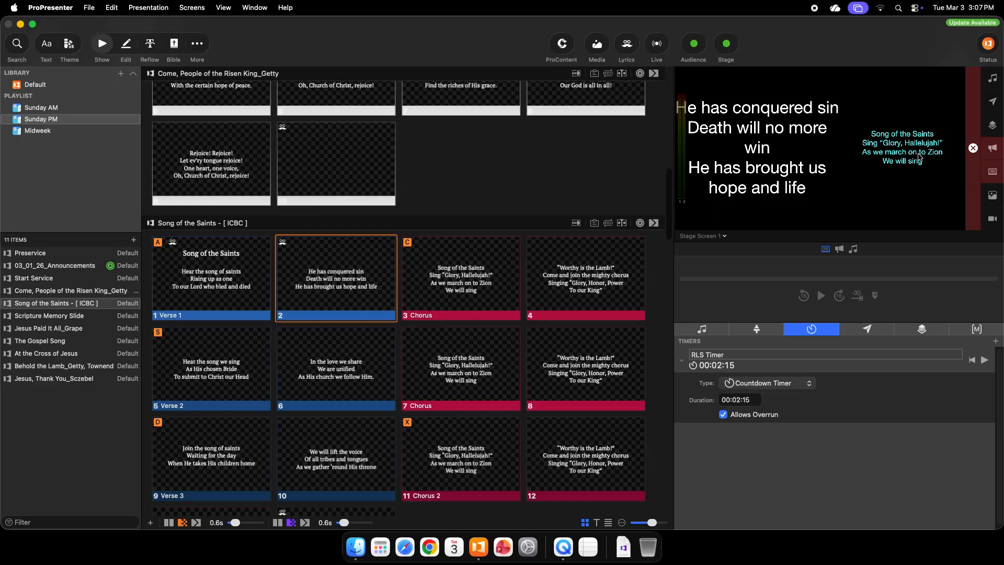
key("Right")
key("Right")
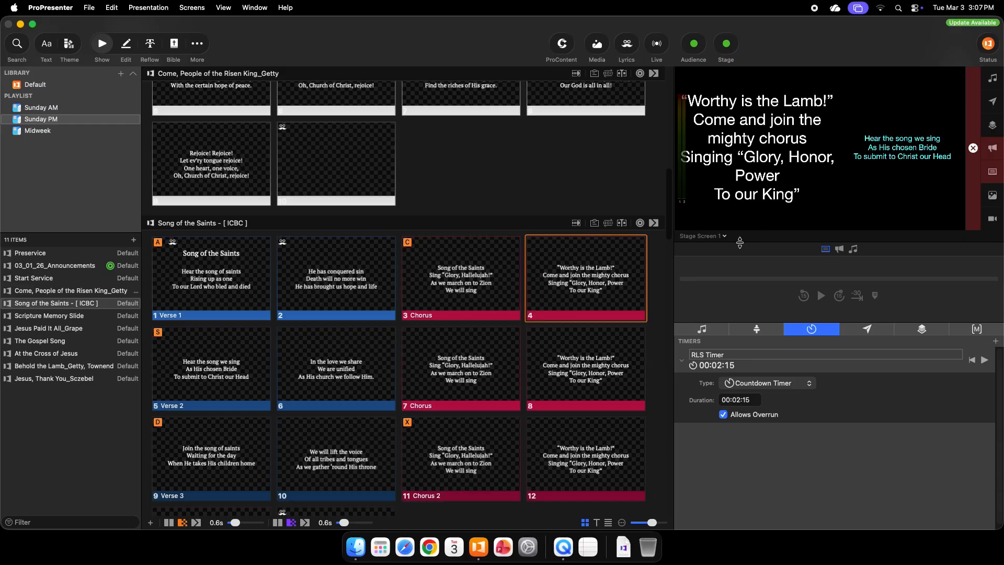
Step: Compare the outputs by switching the preview to Projector and back to Stage Screen 1
left_click(723, 237)
left_click(731, 267)
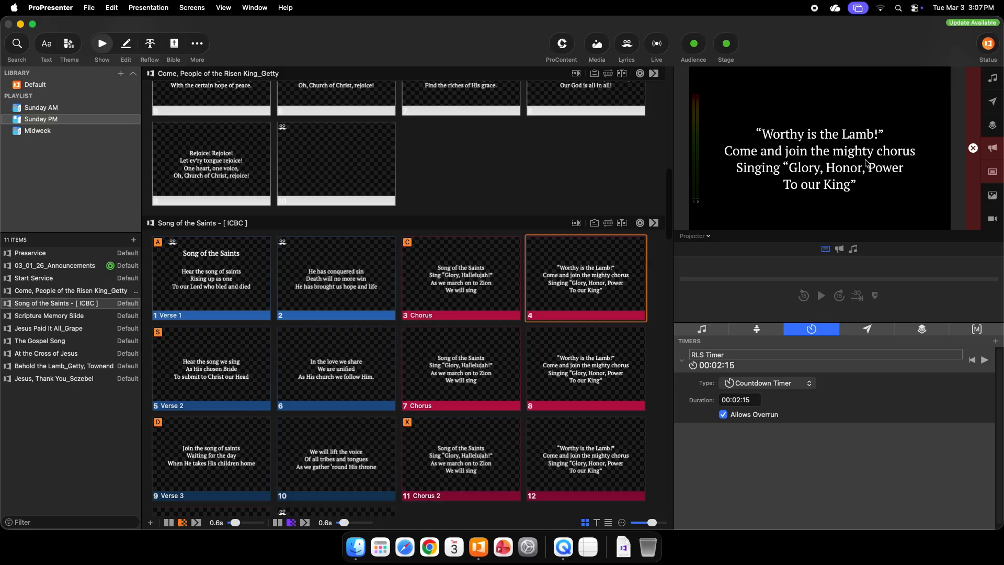
left_click(690, 239)
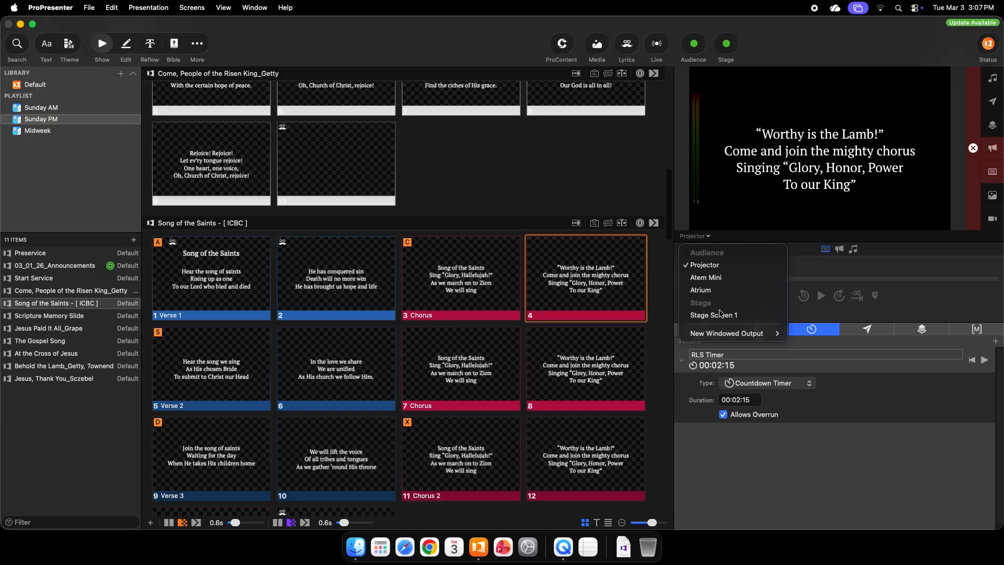
left_click(800, 315)
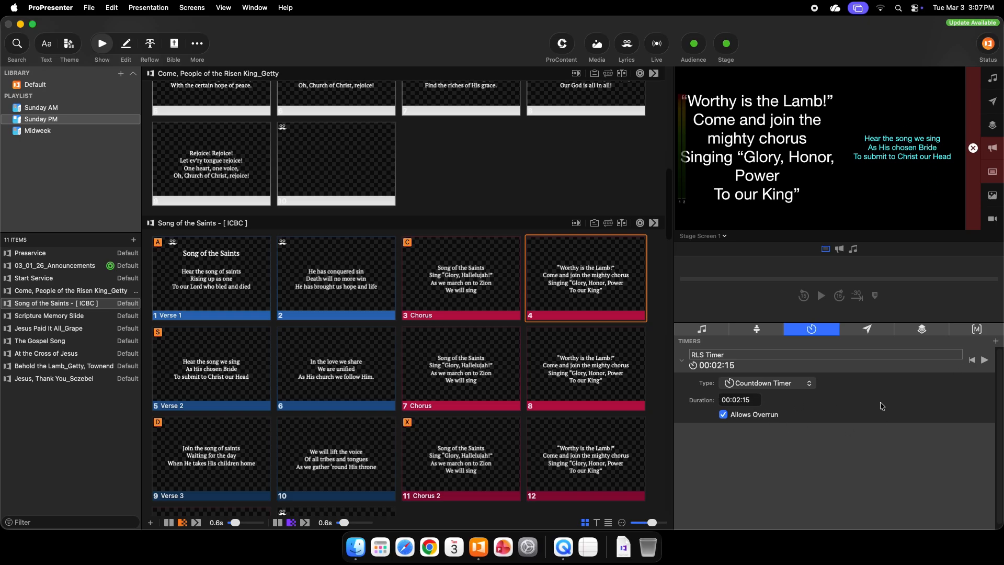
Step: Insert a linked RLS Timer object in the test stage layout and fit it at about 1,440 × 161 below the slide text boxes
left_click(192, 8)
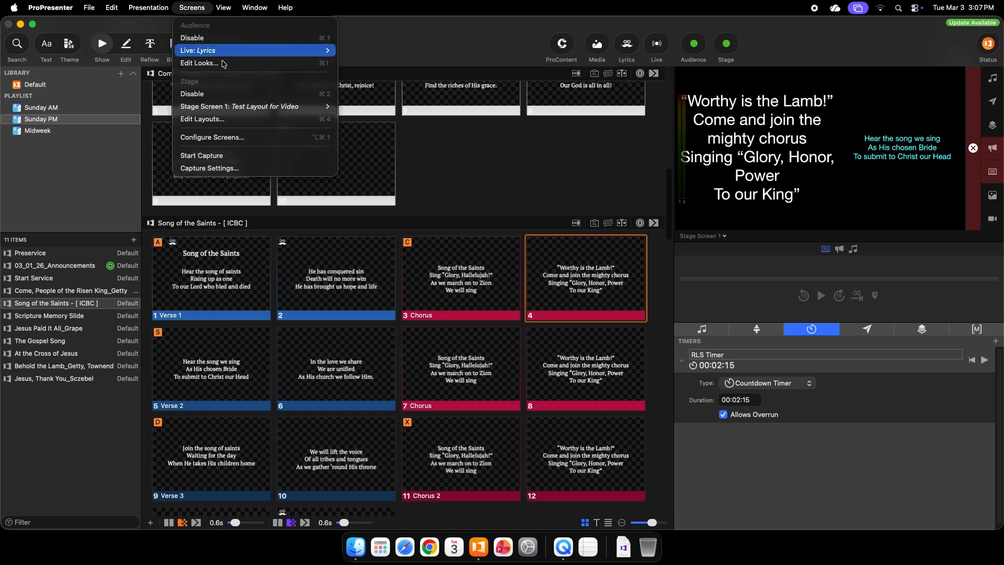
left_click(213, 120)
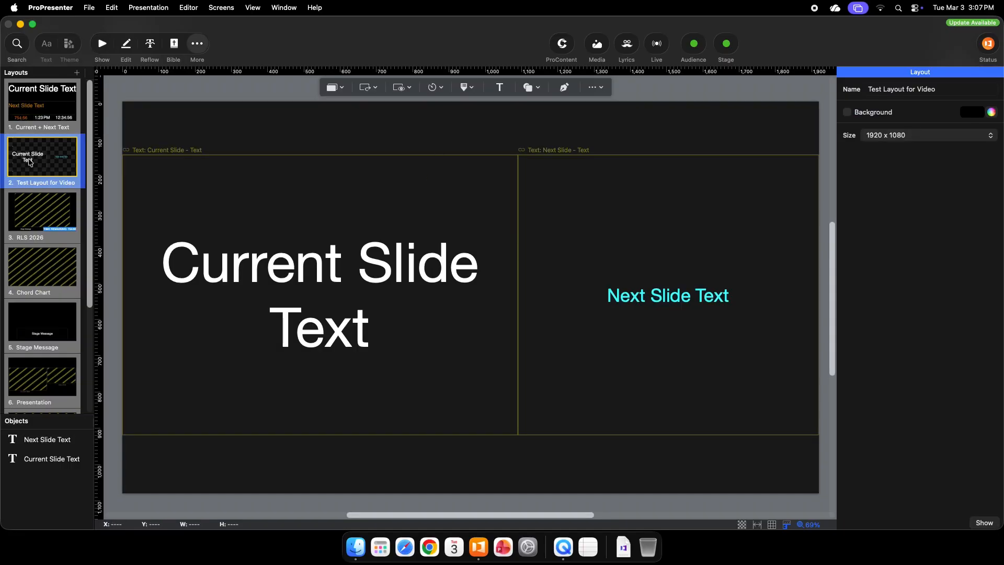
left_click(439, 89)
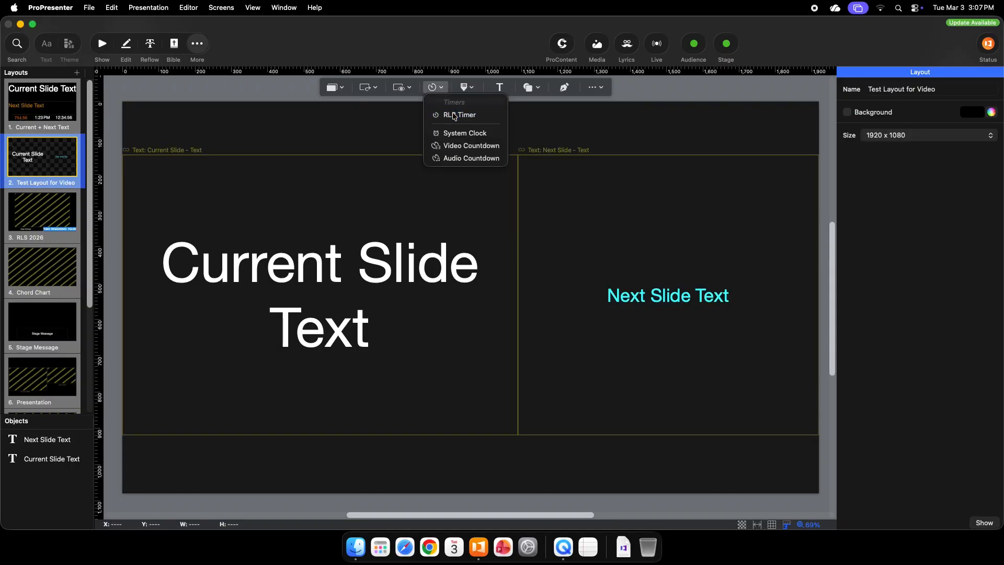
left_click(454, 115)
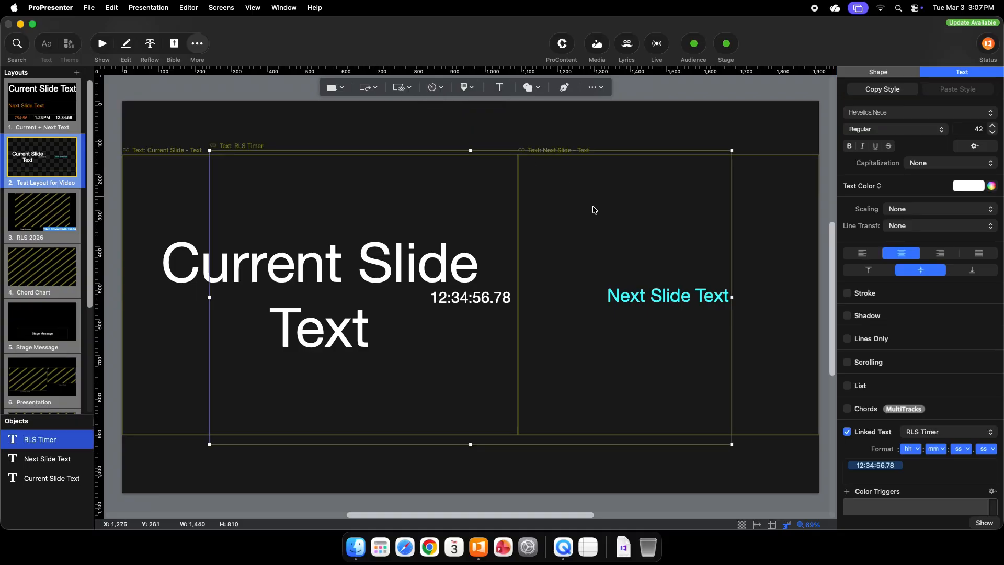
left_click_drag(470, 151, 472, 363)
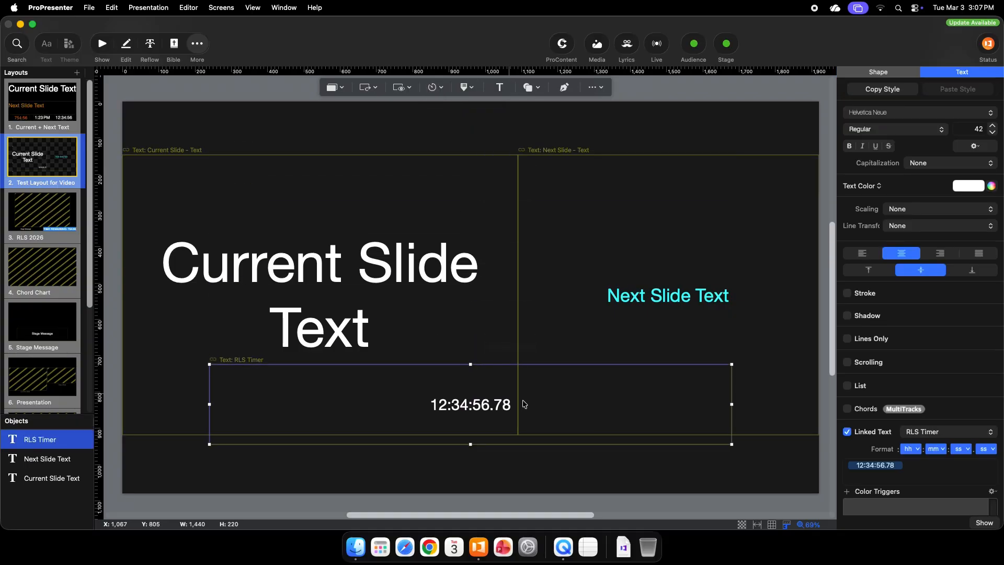
left_click_drag(554, 402, 555, 452)
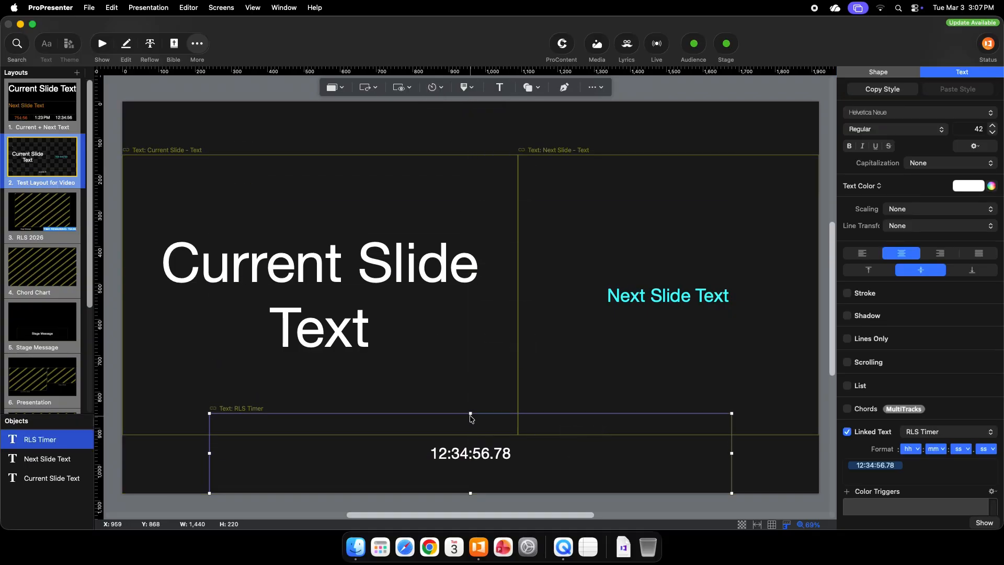
left_click_drag(471, 413, 470, 436)
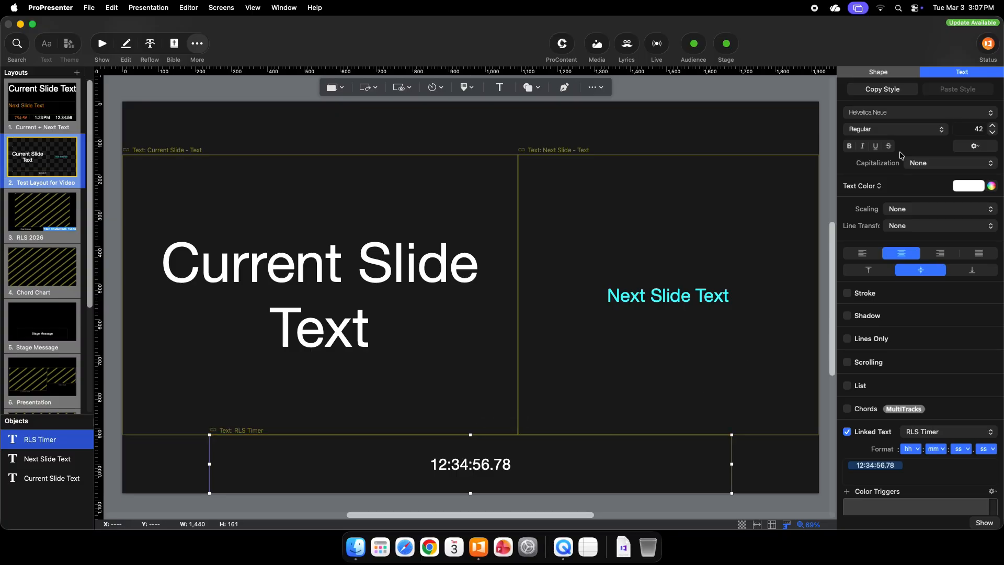
Step: Set the RLS Timer text to the PT Serif font at size 95
left_click(924, 113)
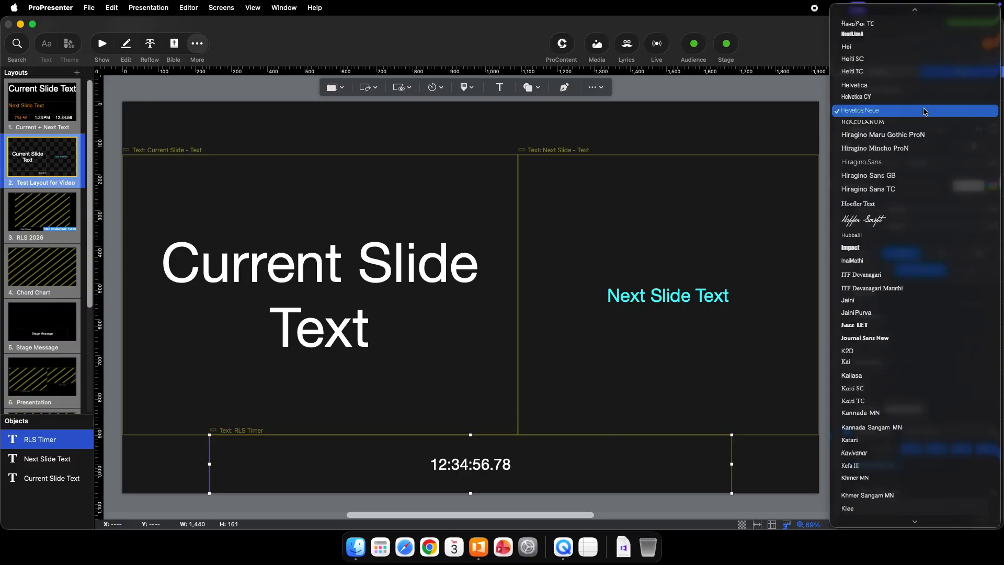
key("p")
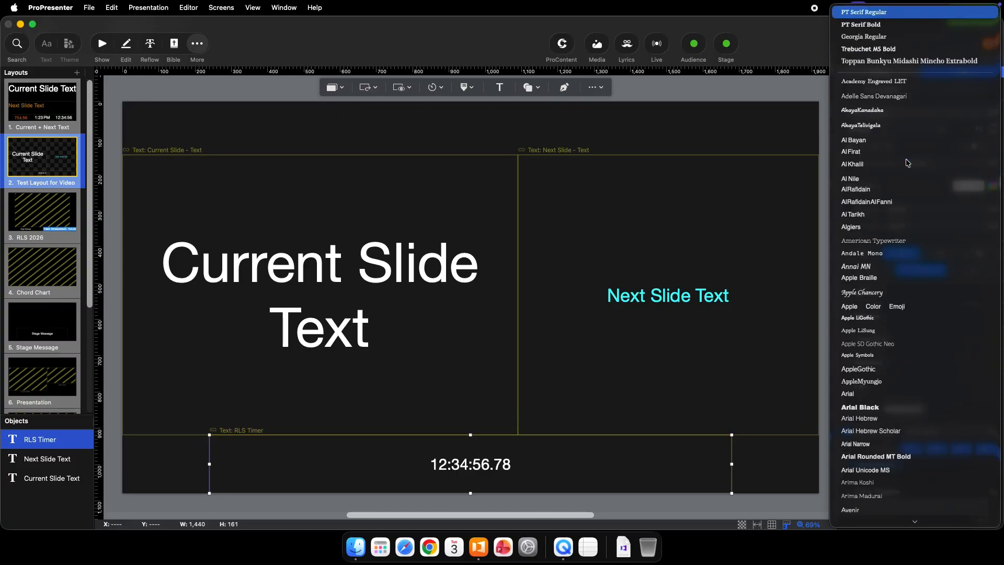
key("Return")
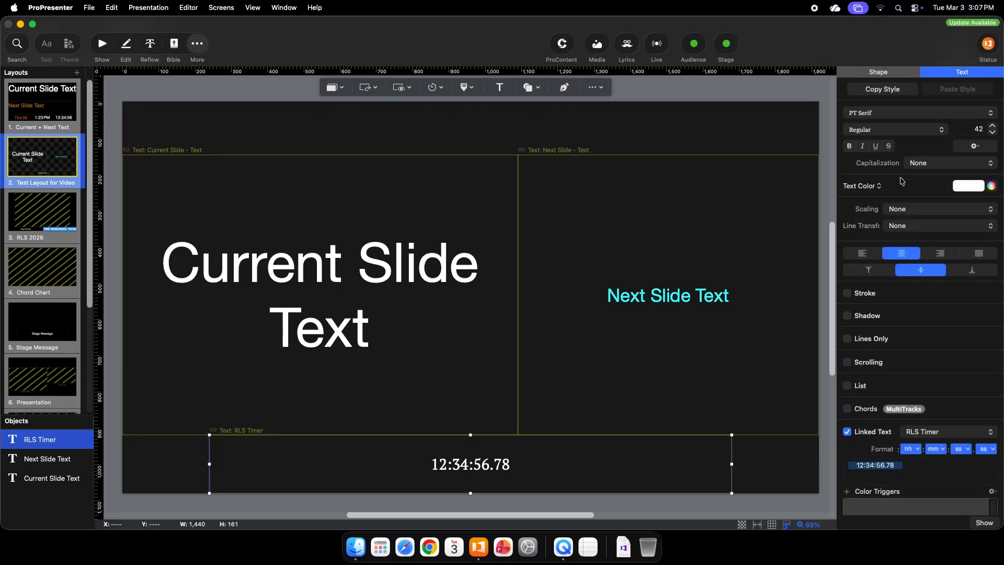
double_click(980, 128)
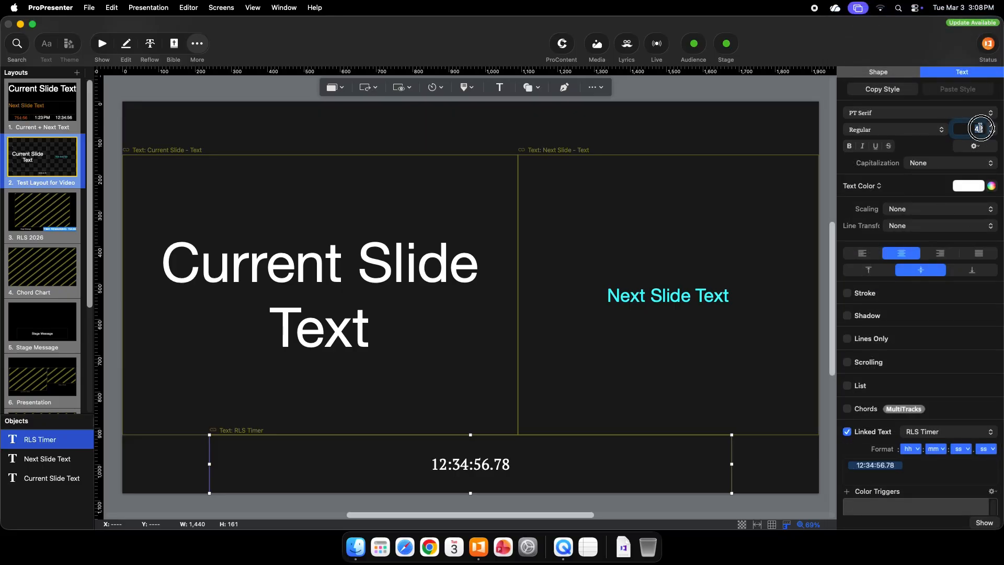
type("95")
key("Return")
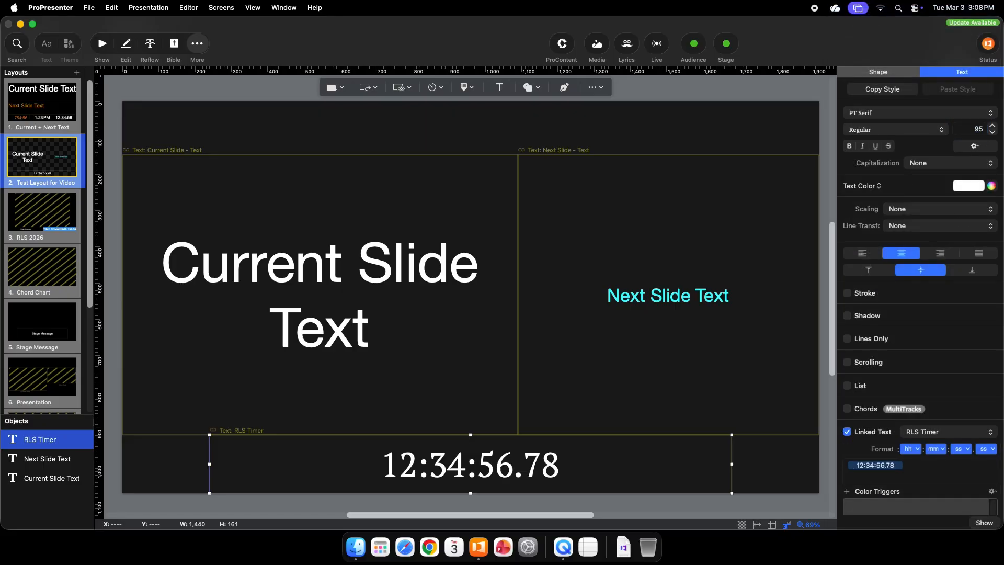
Step: Colour the RLS Timer text orange using the Apple colour palette
left_click(992, 187)
left_click(518, 336)
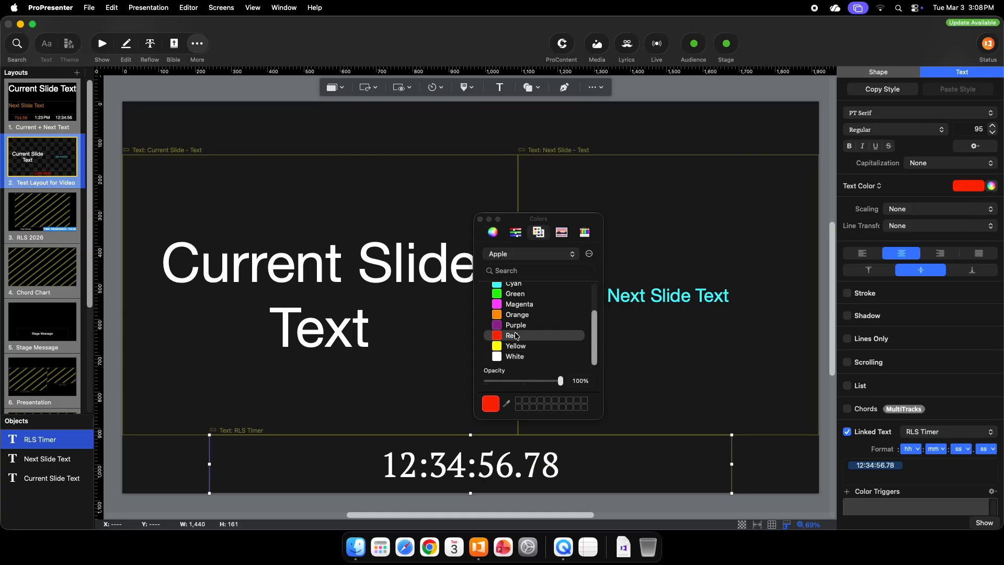
left_click(538, 315)
left_click(480, 220)
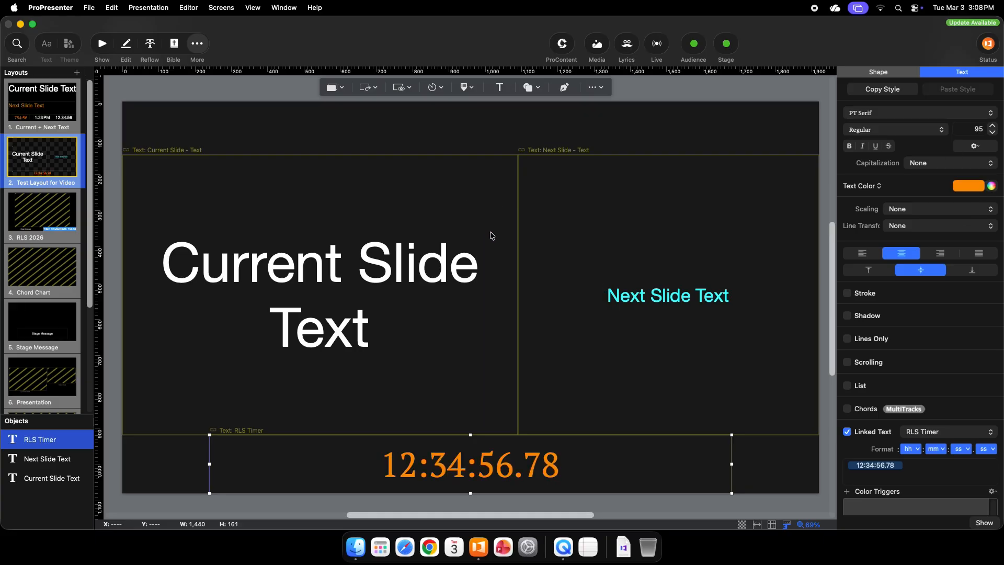
Step: Return to the show view and run the RLS Timer while comparing the Projector and Stage Screen 1 previews, ending with the timer stopped
left_click(103, 44)
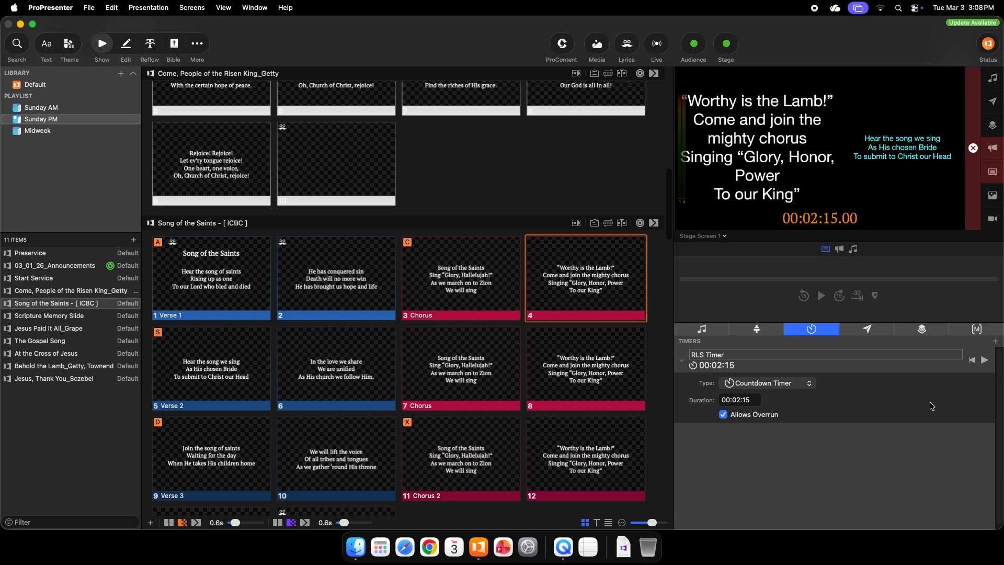
left_click(984, 359)
left_click(720, 236)
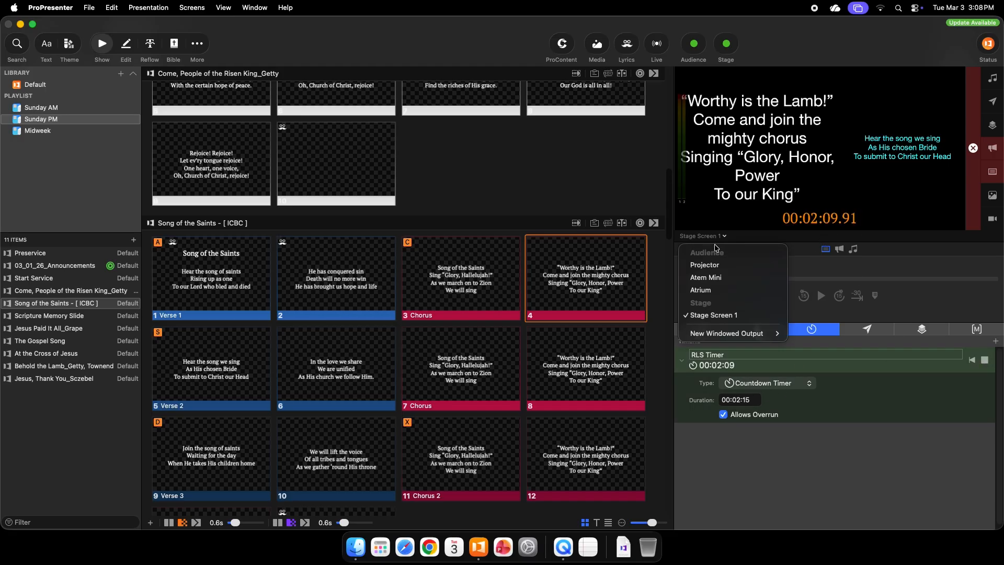
left_click(715, 265)
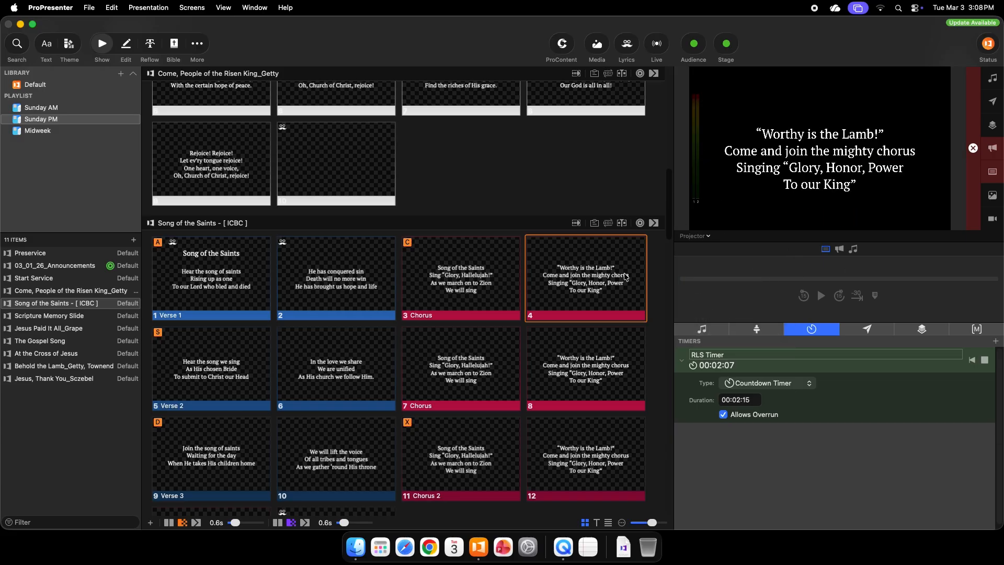
left_click(696, 238)
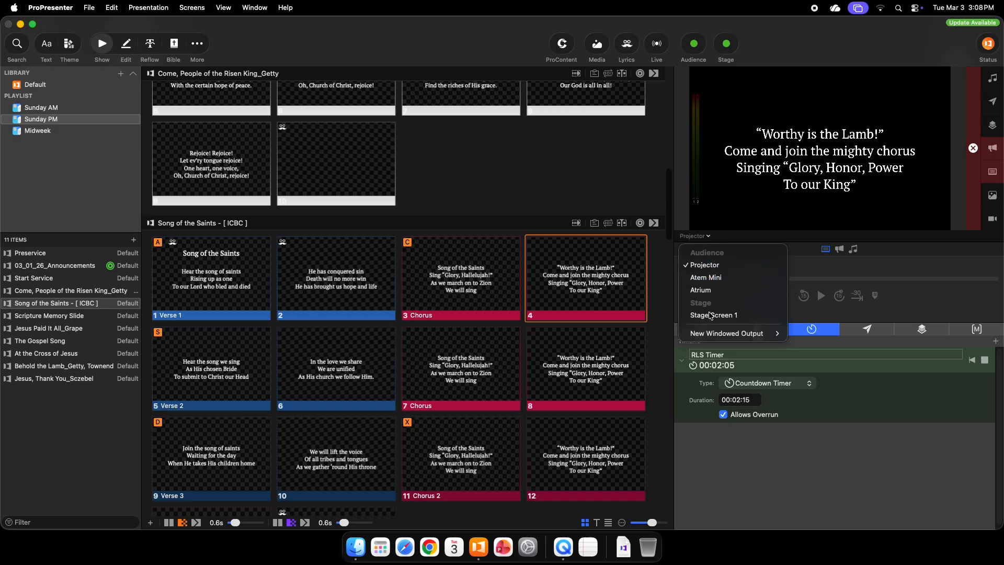
left_click(704, 316)
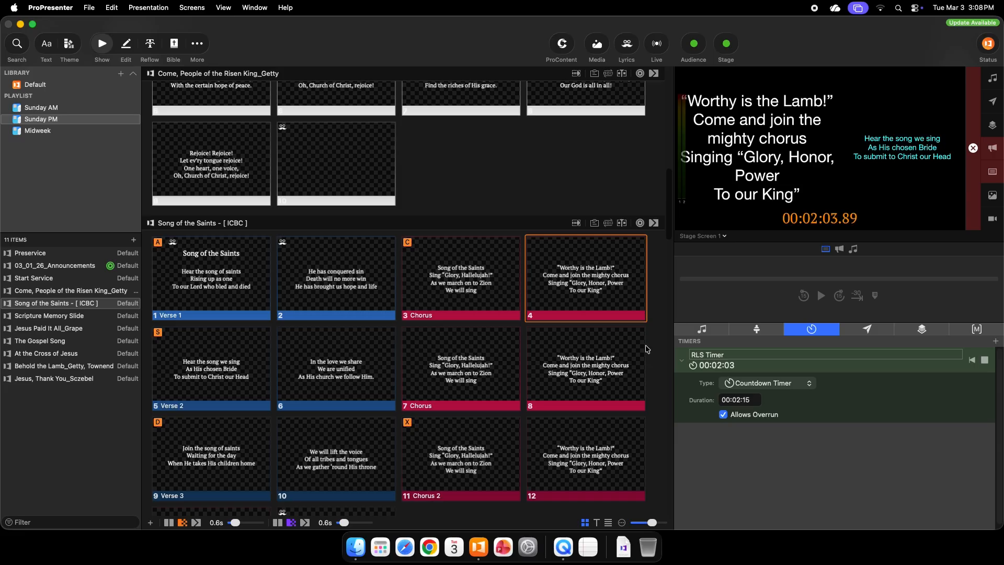
left_click(983, 361)
Step: Clear the existing stage message text
left_click(755, 331)
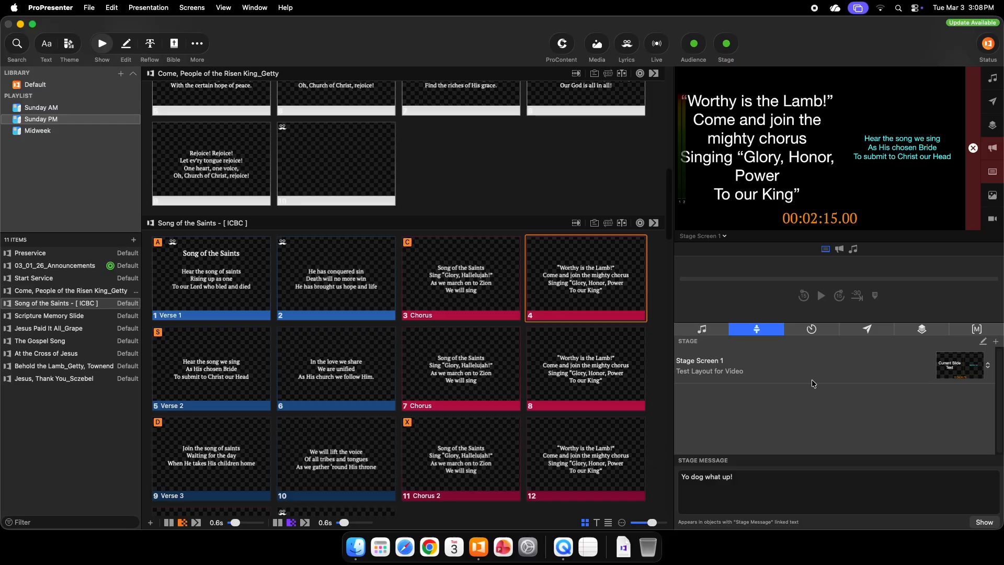
left_click(747, 479)
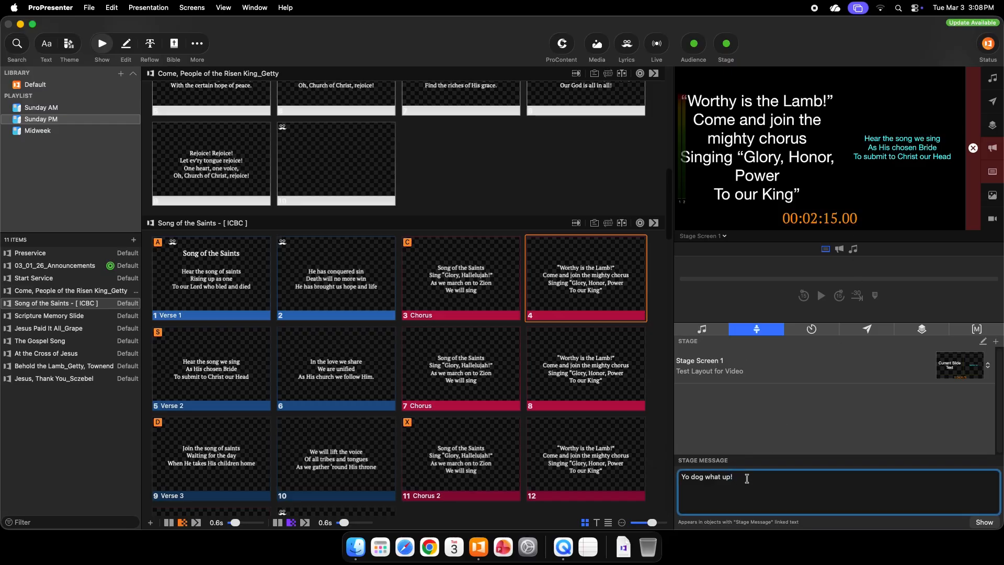
key("super+a")
key("BackSpace")
Step: Reopen the stage layout editor and narrow the RLS Timer box to about 875 × 161 at the layout's lower right
left_click(194, 7)
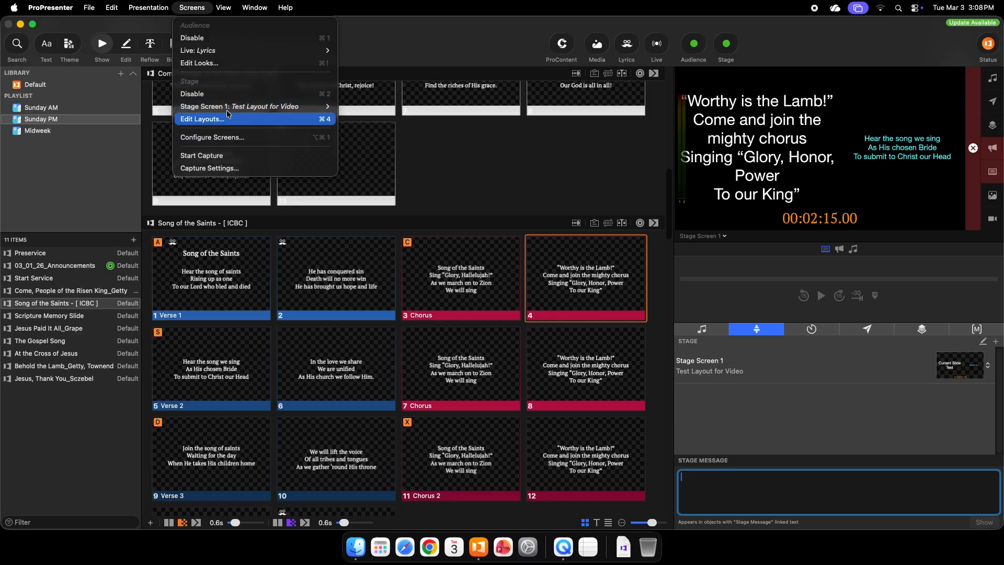
left_click(226, 117)
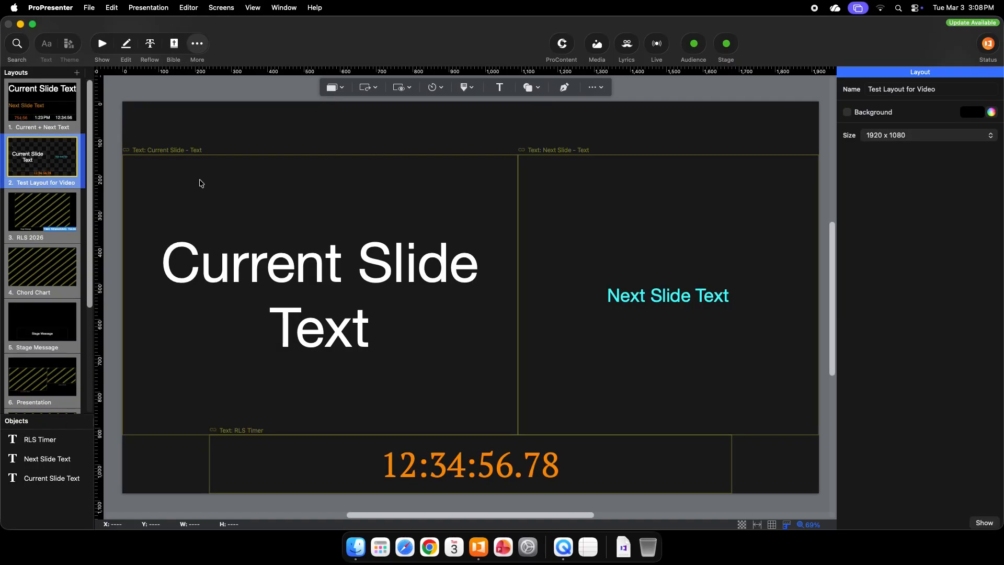
left_click(360, 468)
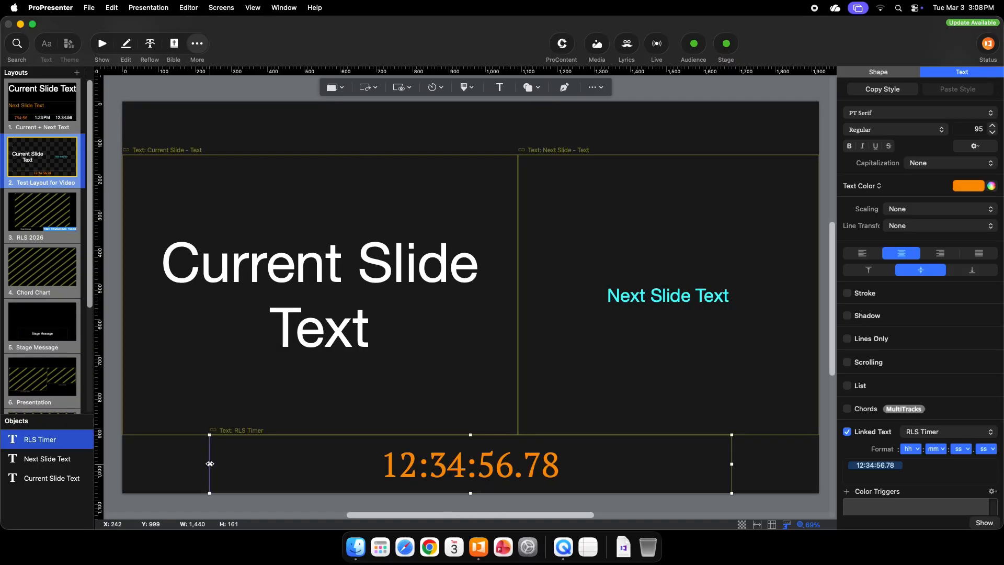
left_click_drag(210, 464, 555, 483)
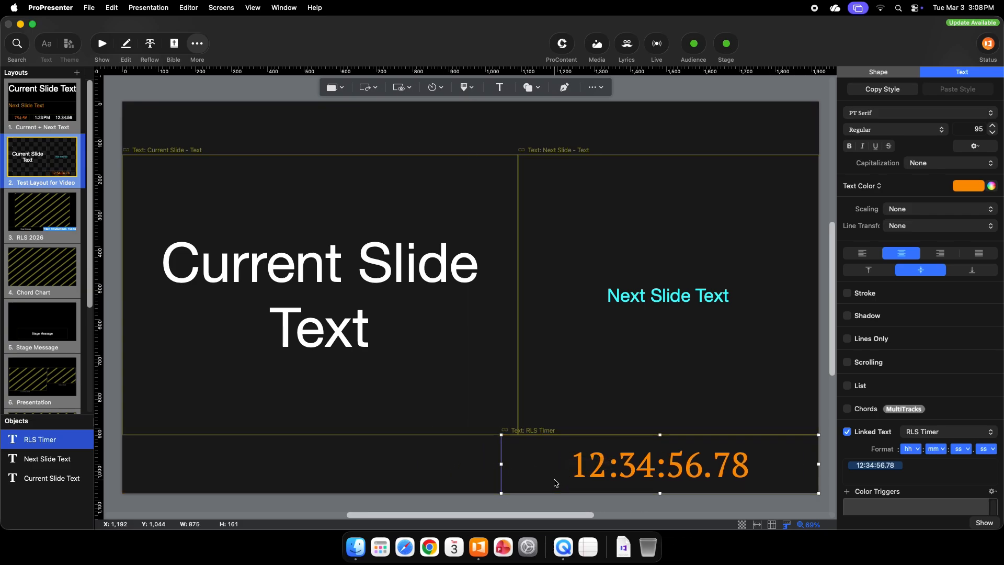
Step: Insert a linked Stage Message object and fit it at about 1,045 × 161 beside the RLS Timer, below the current slide text
left_click(475, 89)
left_click(475, 89)
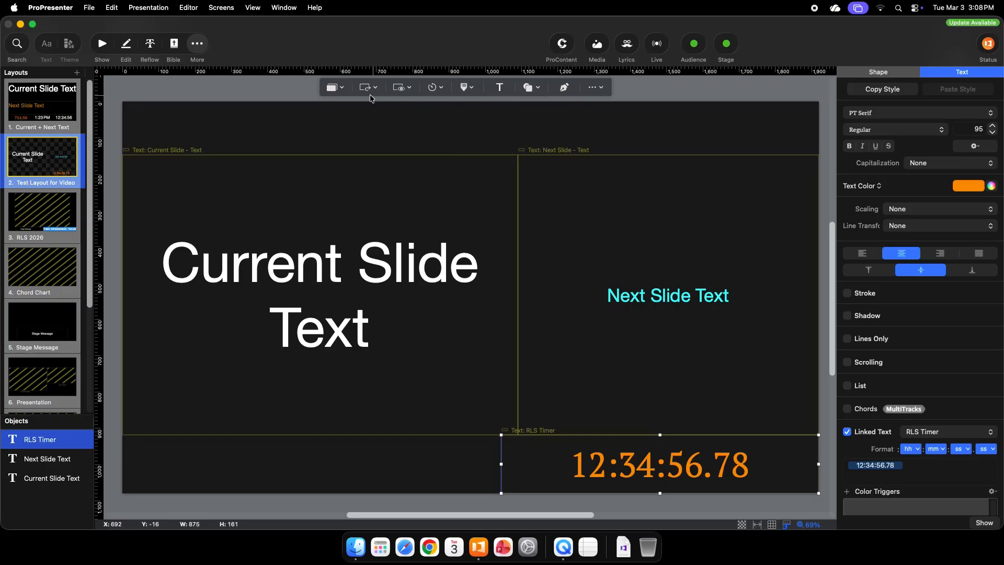
left_click(410, 91)
left_click(410, 90)
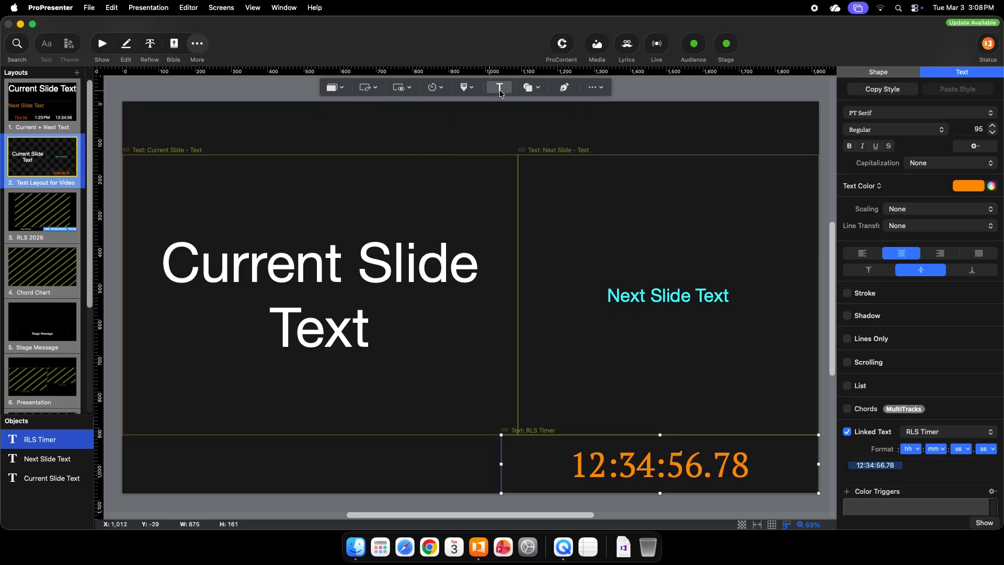
left_click(596, 88)
left_click(607, 114)
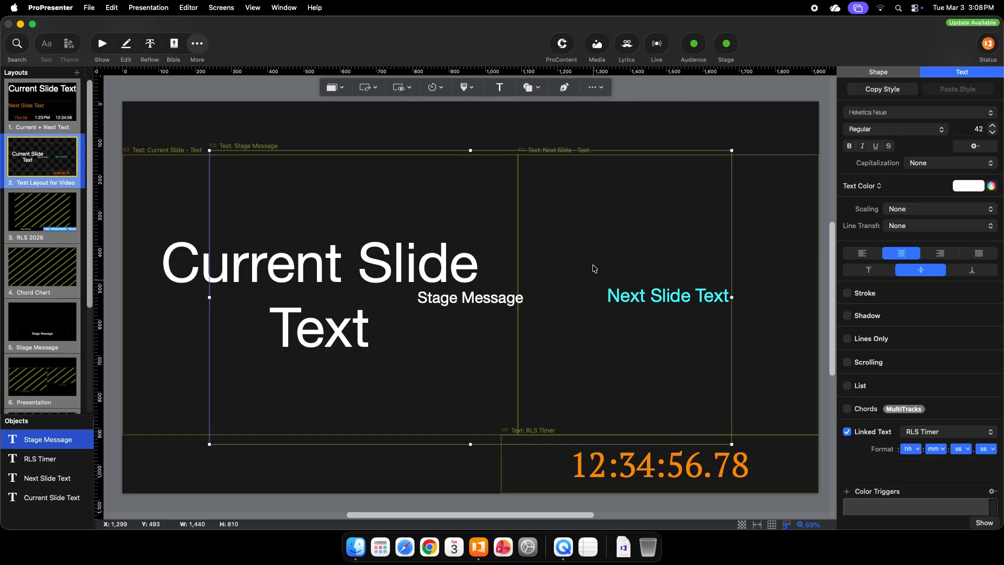
left_click_drag(477, 157, 502, 451)
left_click_drag(645, 459, 501, 459)
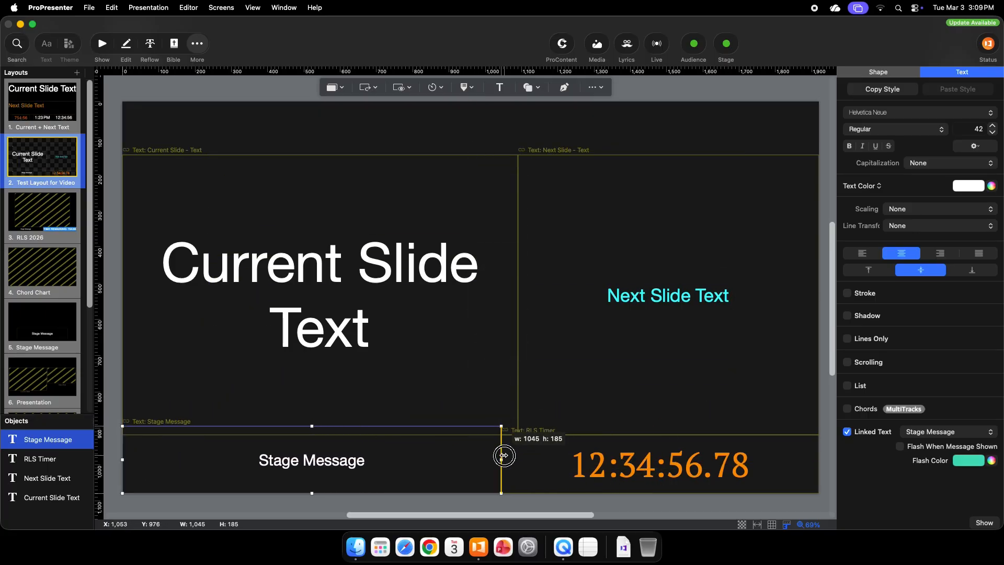
left_click_drag(310, 425, 310, 434)
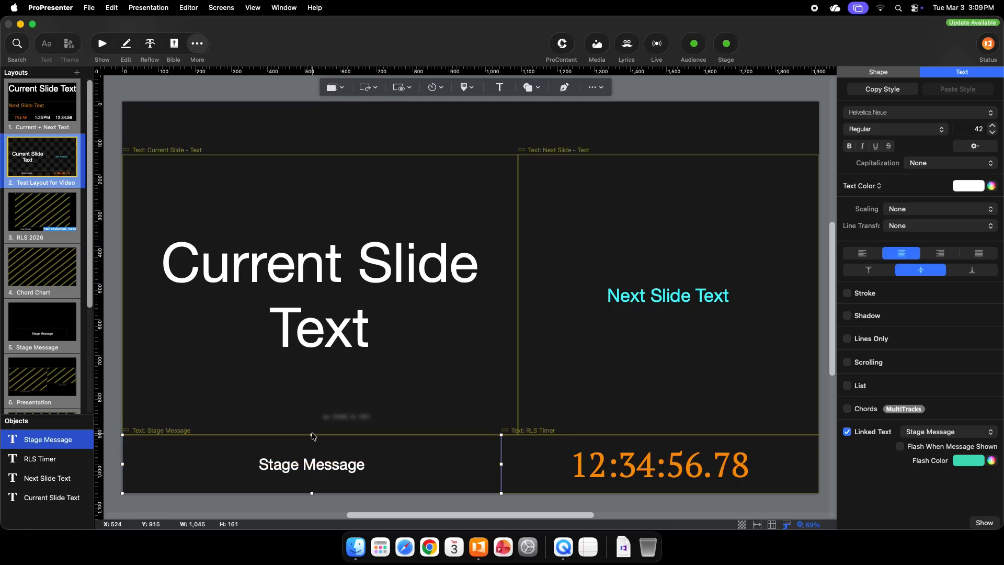
Step: Return to the show view and show the stage message "I can write a message here."
left_click(103, 46)
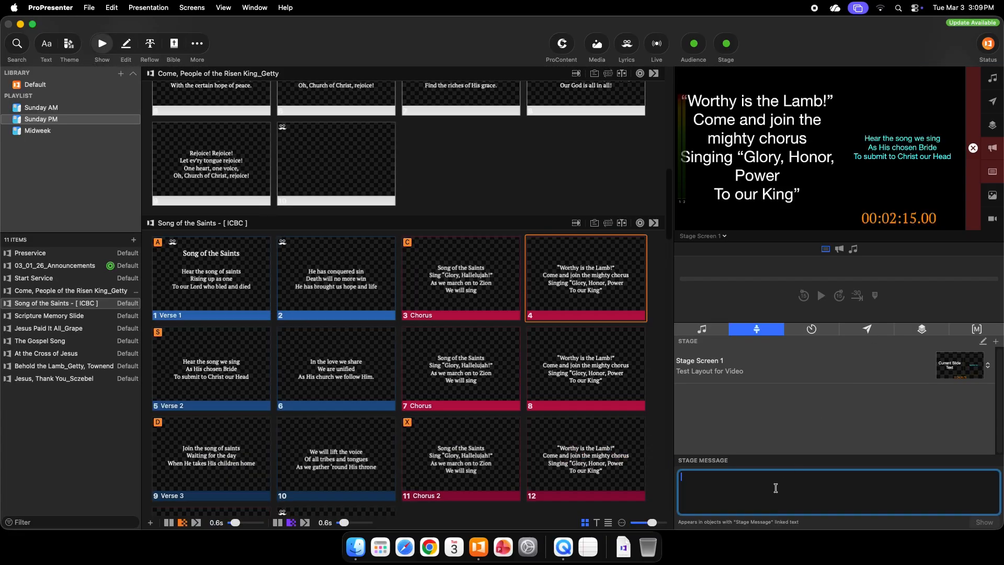
type("I can write a message here.")
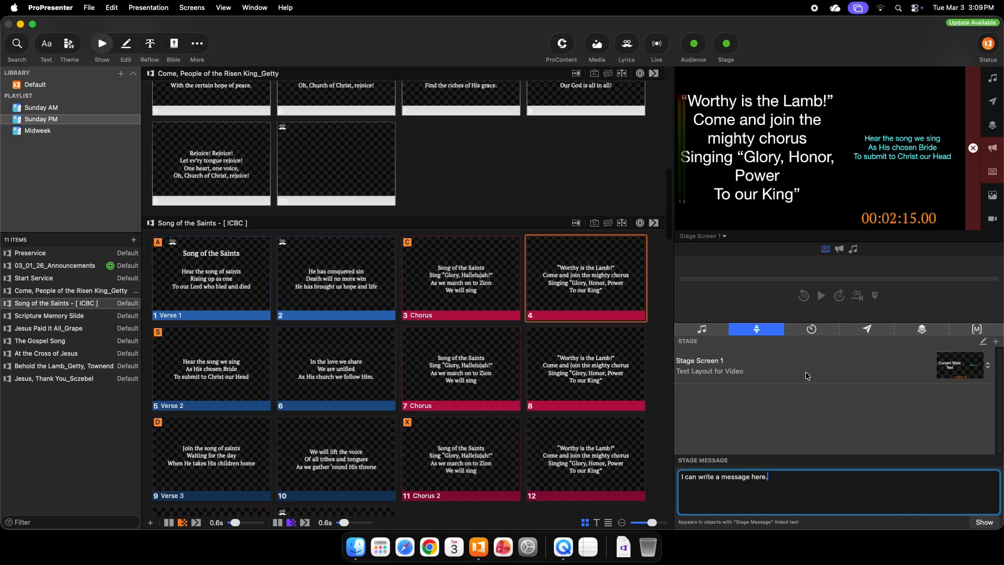
left_click(984, 522)
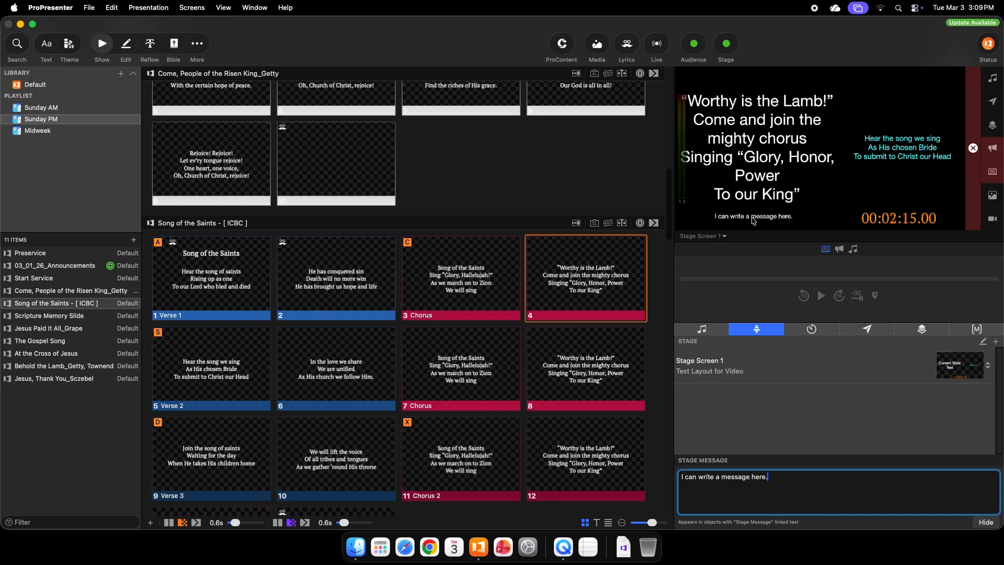
Step: Switch Stage Screen 1 to the Projector Preview layout and back to Test Layout for Video
left_click(977, 364)
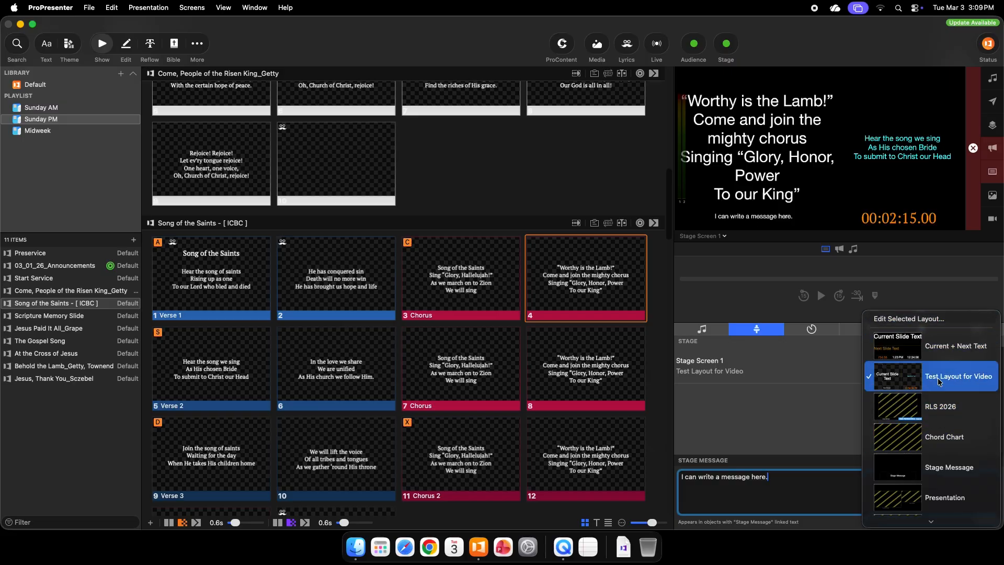
scroll(955, 479, "down", 3)
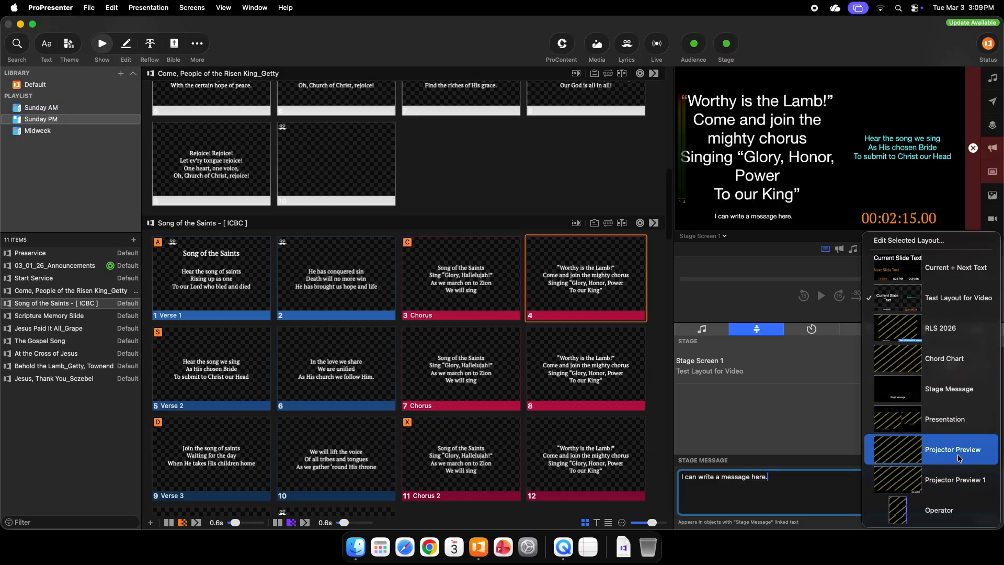
left_click(958, 455)
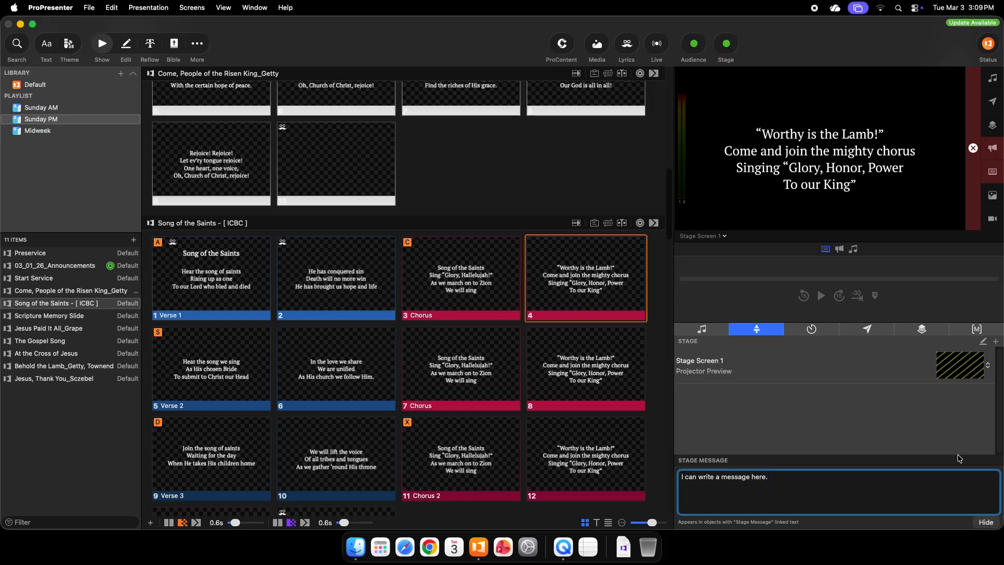
left_click(965, 367)
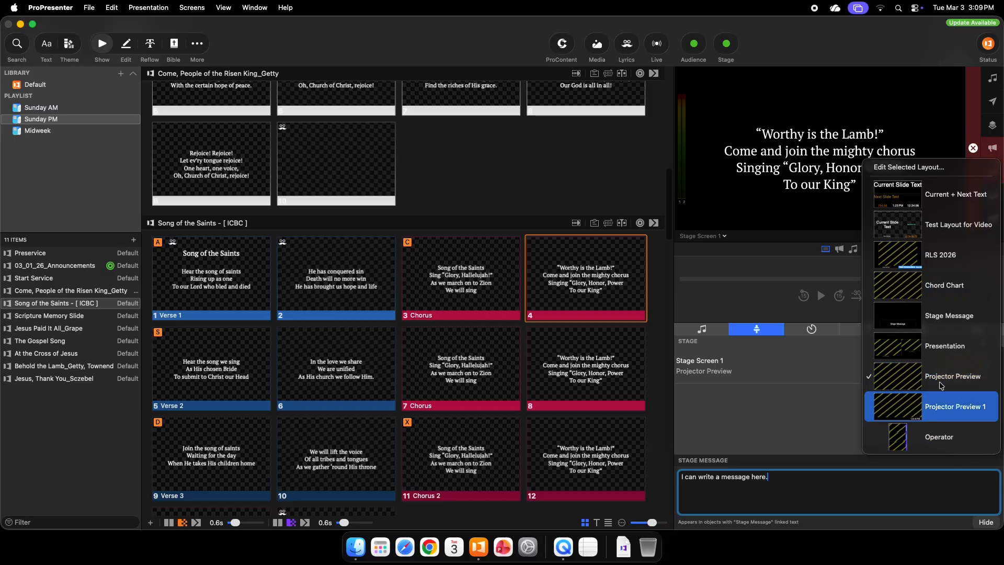
left_click(956, 225)
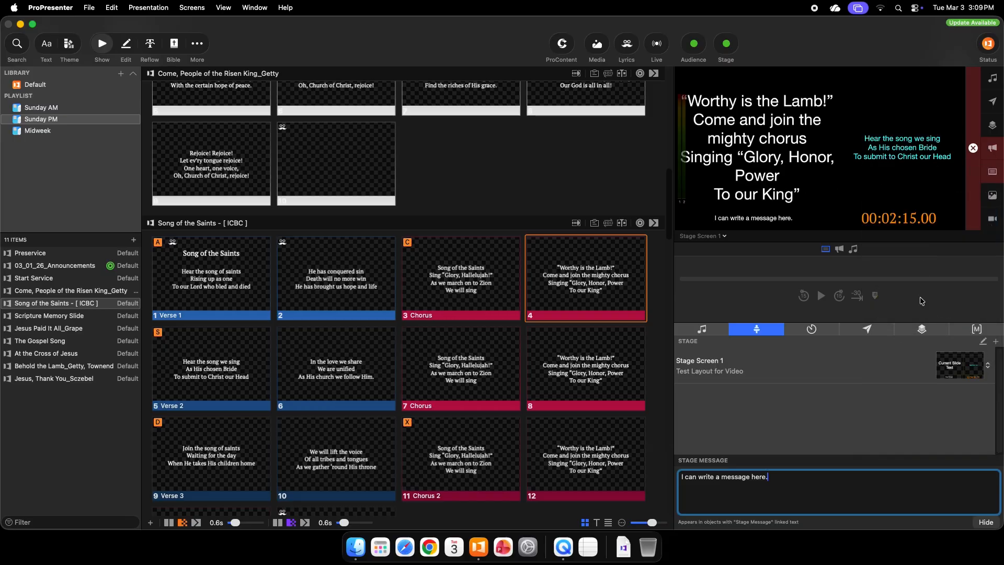
Step: Start the RLS Timer to check its countdown on the stage screen, and stop it
left_click(816, 329)
left_click(985, 360)
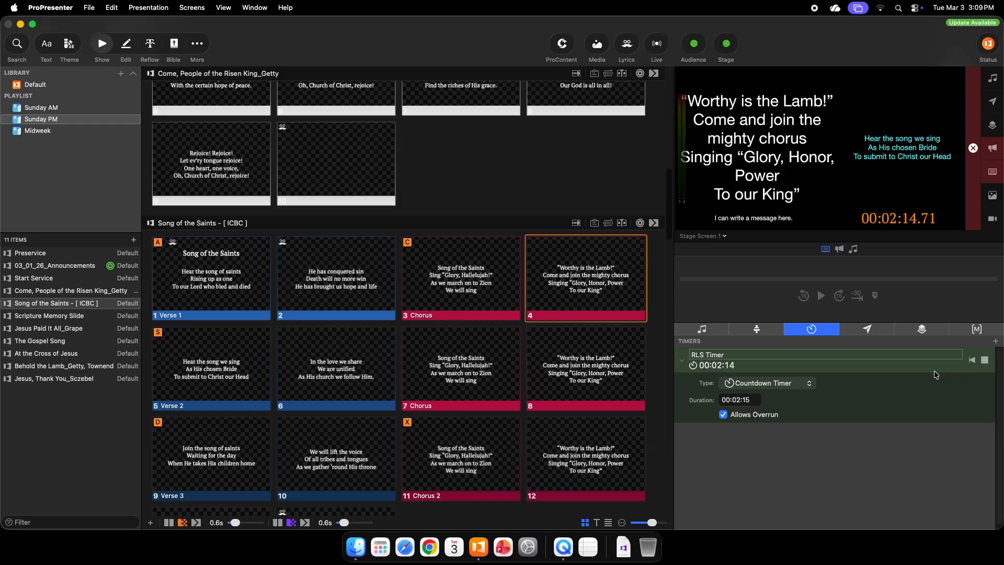
left_click(985, 361)
Step: Assign the Projector Preview layout to Stage Screen 1
left_click(769, 328)
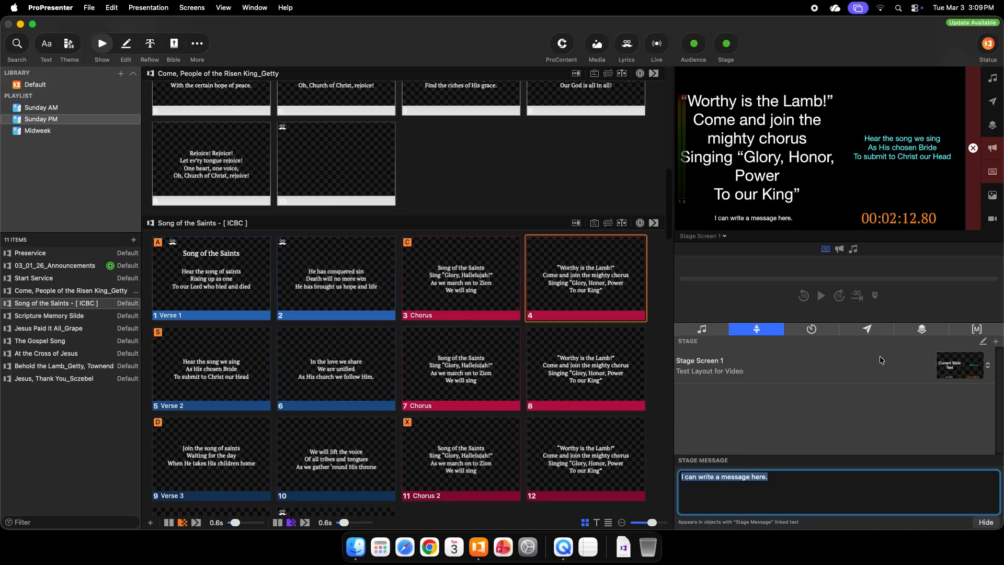
left_click(958, 365)
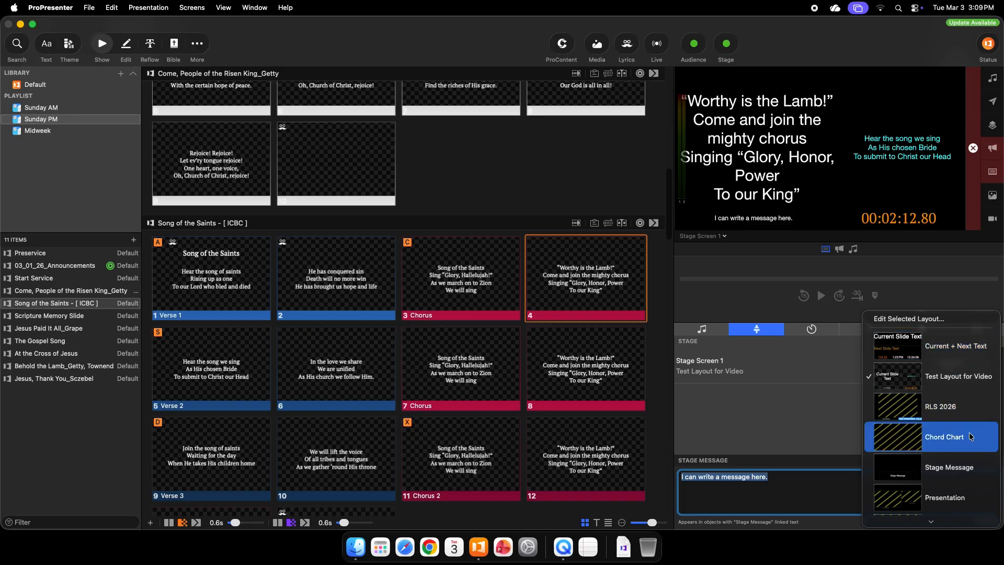
scroll(968, 451, "down", 3)
left_click(968, 451)
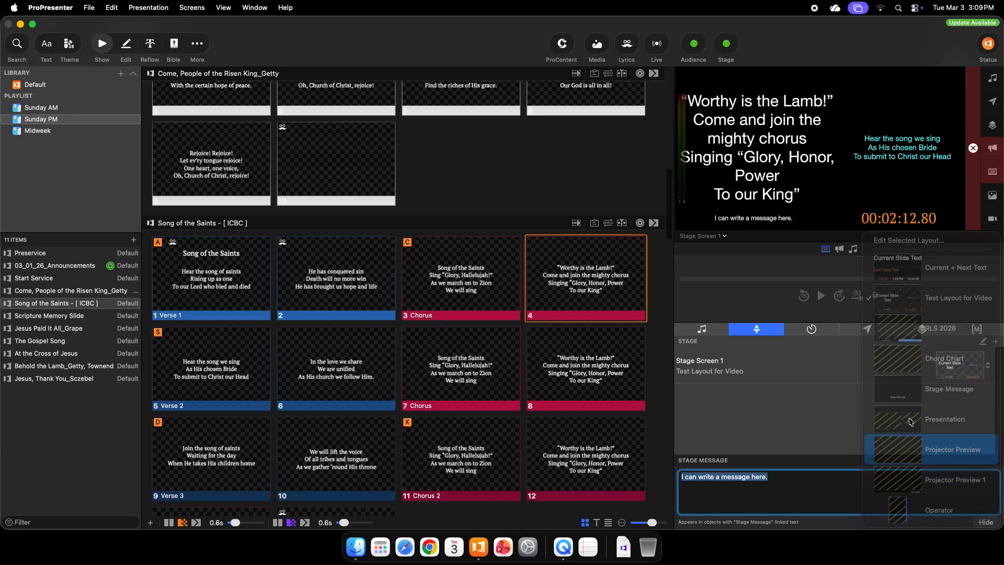